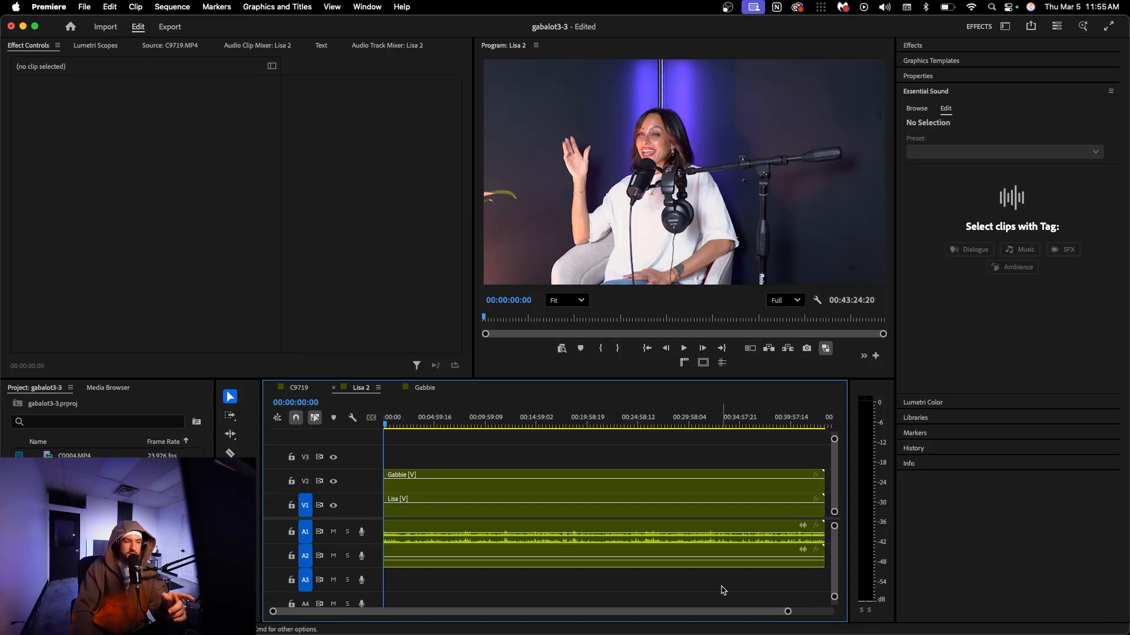
# Inspect the nested sequence used on V2 and the C9719 sequence, returning to the main two-camera sequence
pyautogui.doubleClick(621, 552)
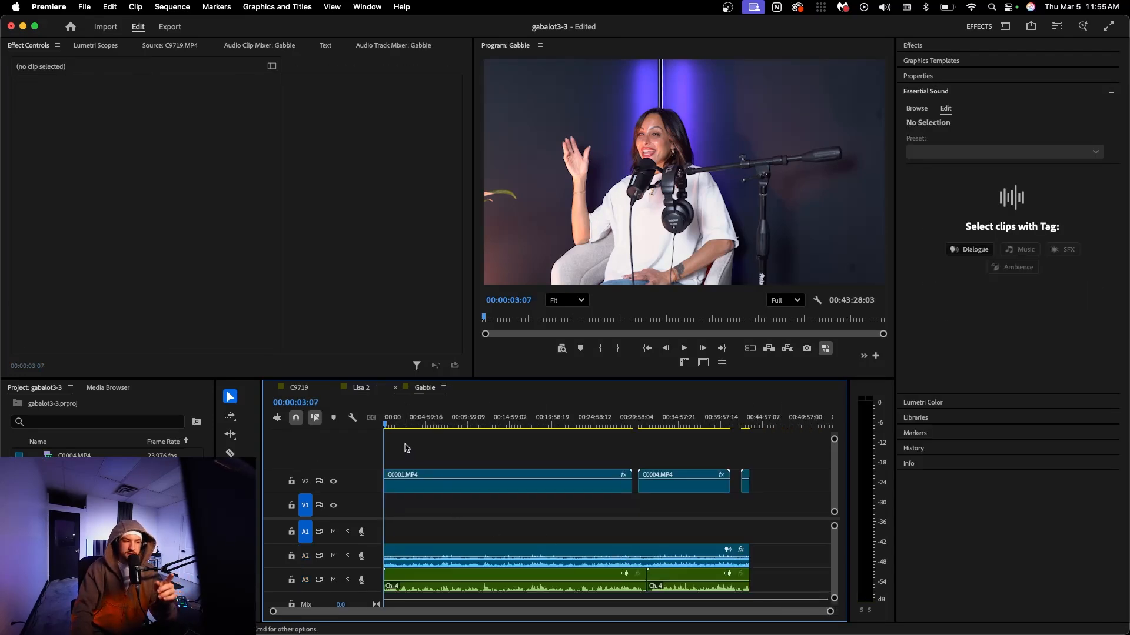
pyautogui.click(356, 388)
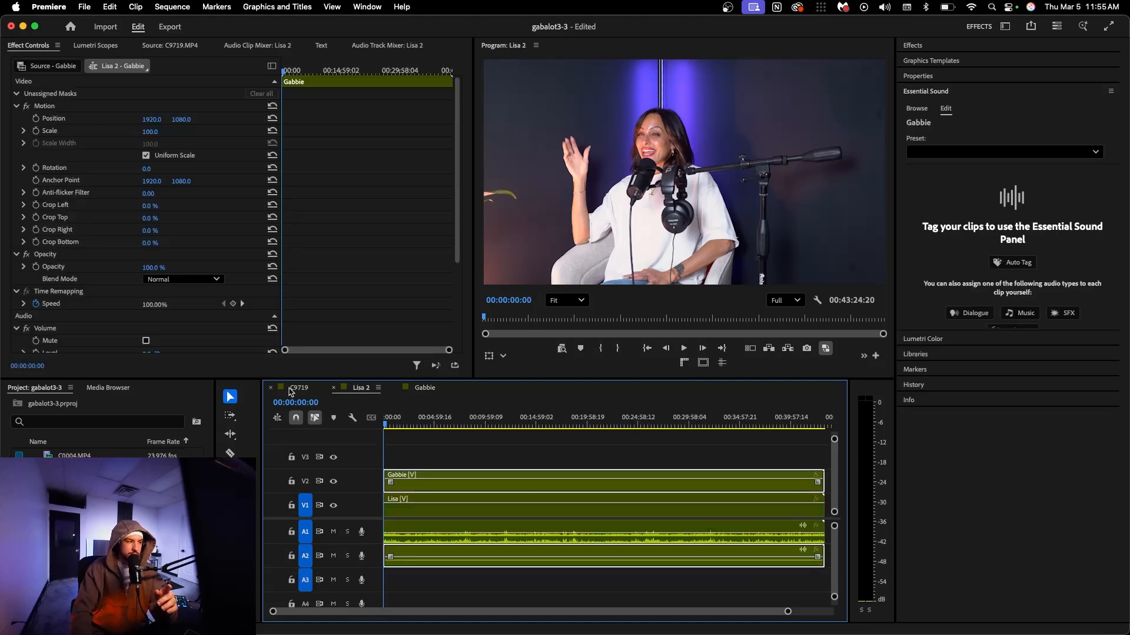
pyautogui.click(291, 389)
pyautogui.click(356, 388)
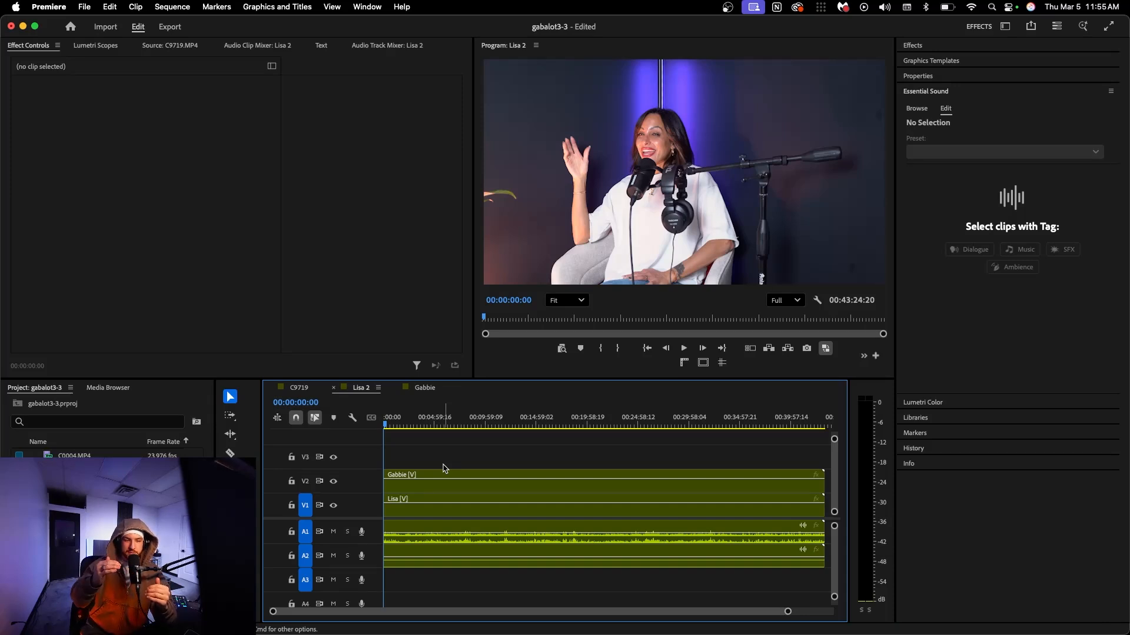
# Disable the V2 camera clip and play the sequence from about 00:07:47:16 to check the V1 camera
pyautogui.click(474, 417)
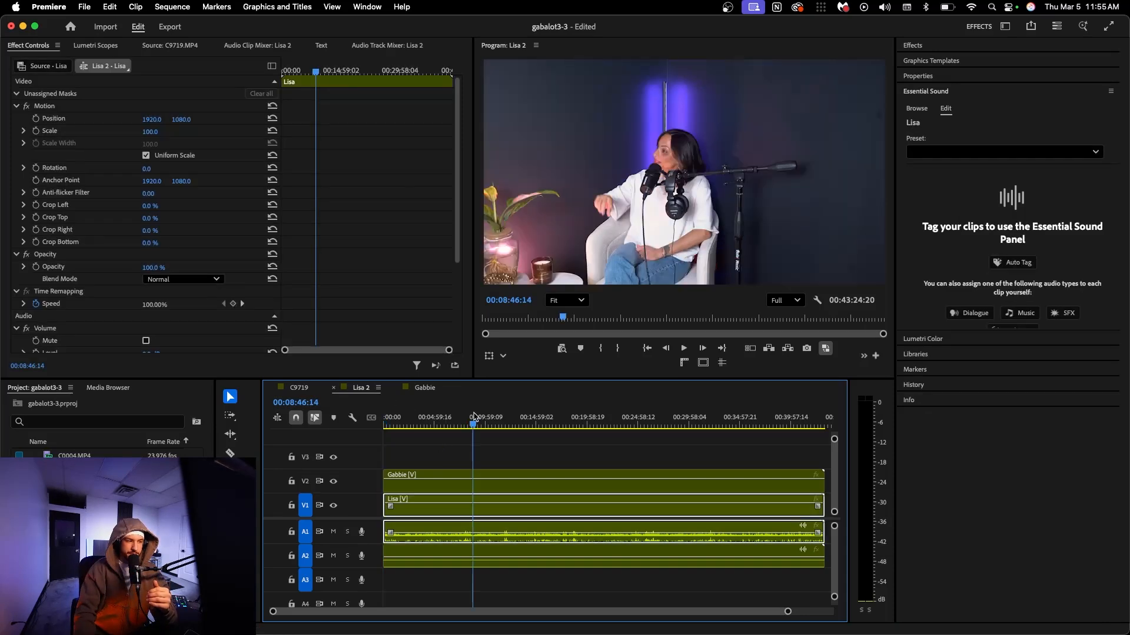
pyautogui.click(459, 492)
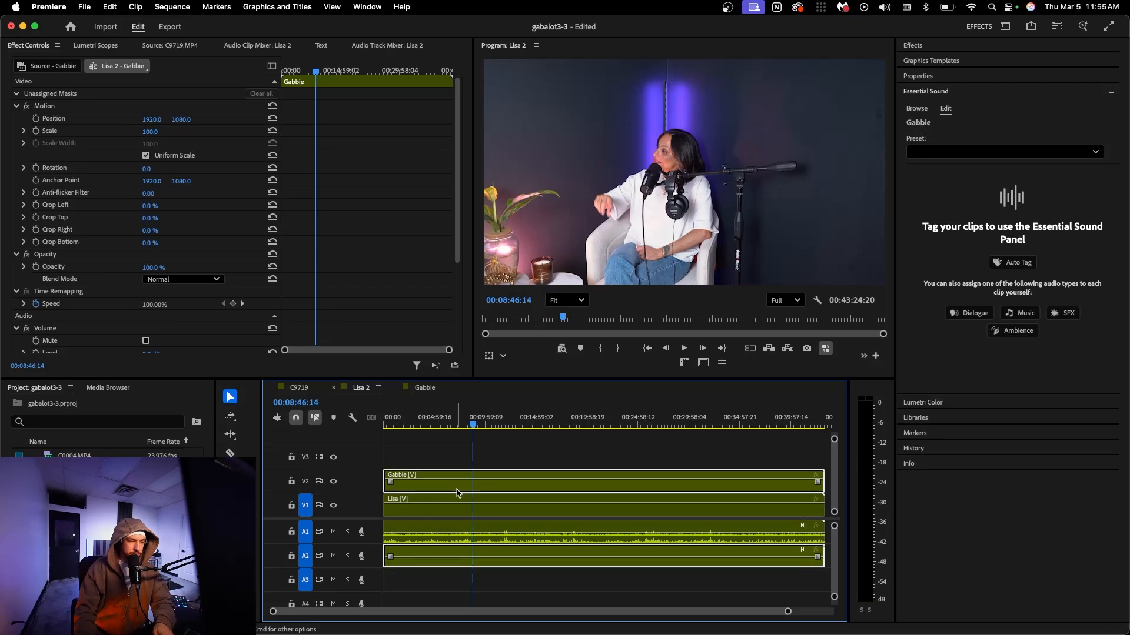
pyautogui.press('shift+super+e')
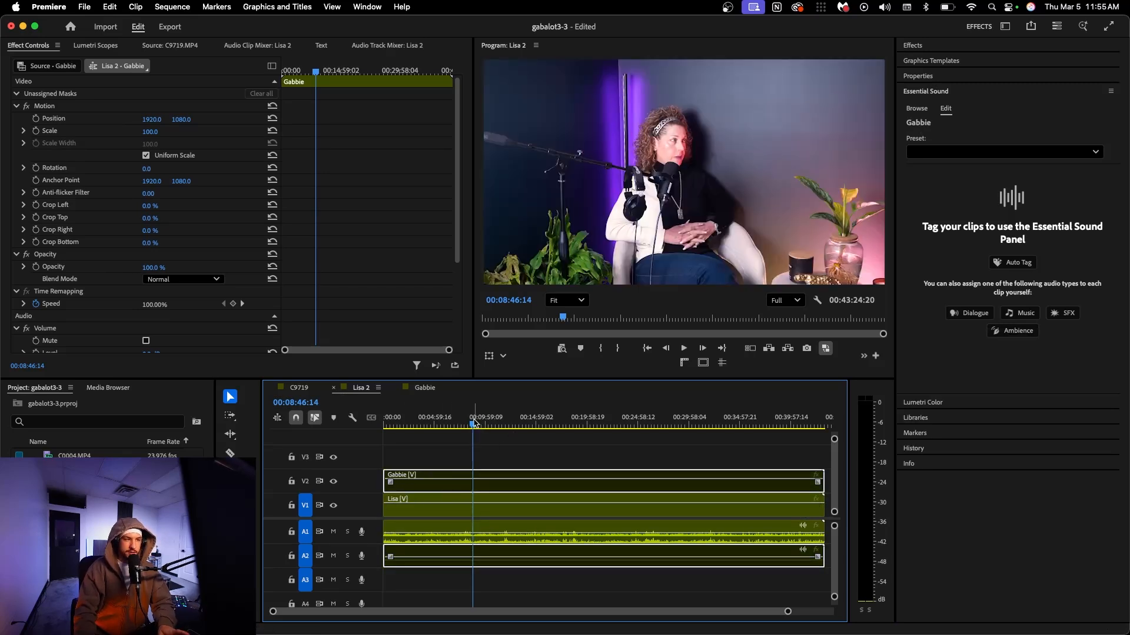
pyautogui.moveTo(475, 423); pyautogui.dragTo(464, 426)
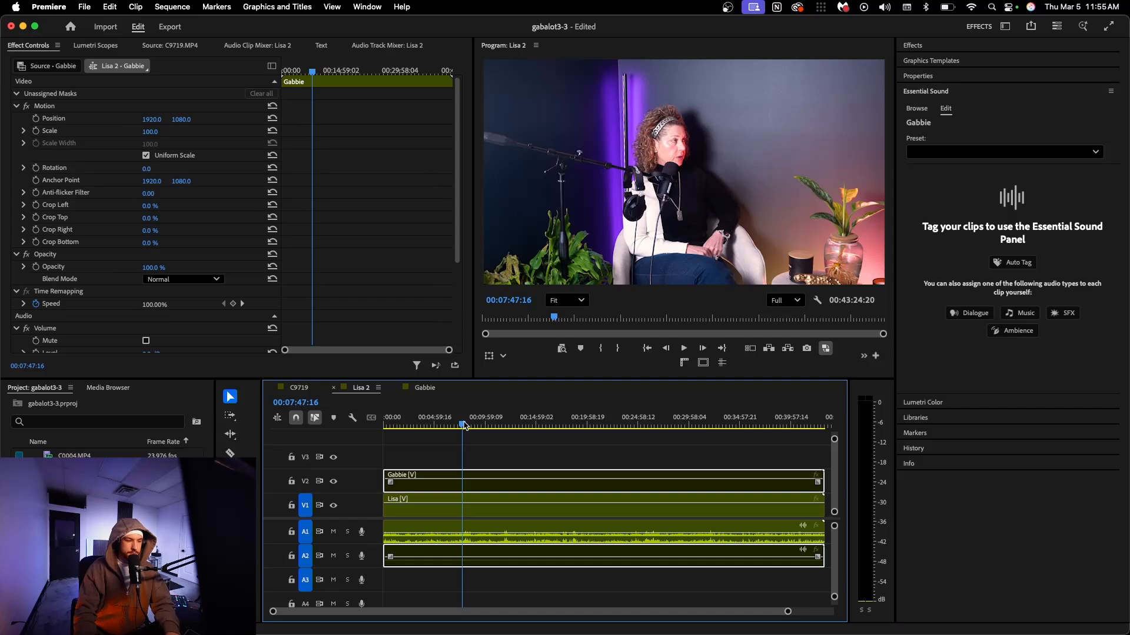
pyautogui.press('space')
pyautogui.click(465, 425)
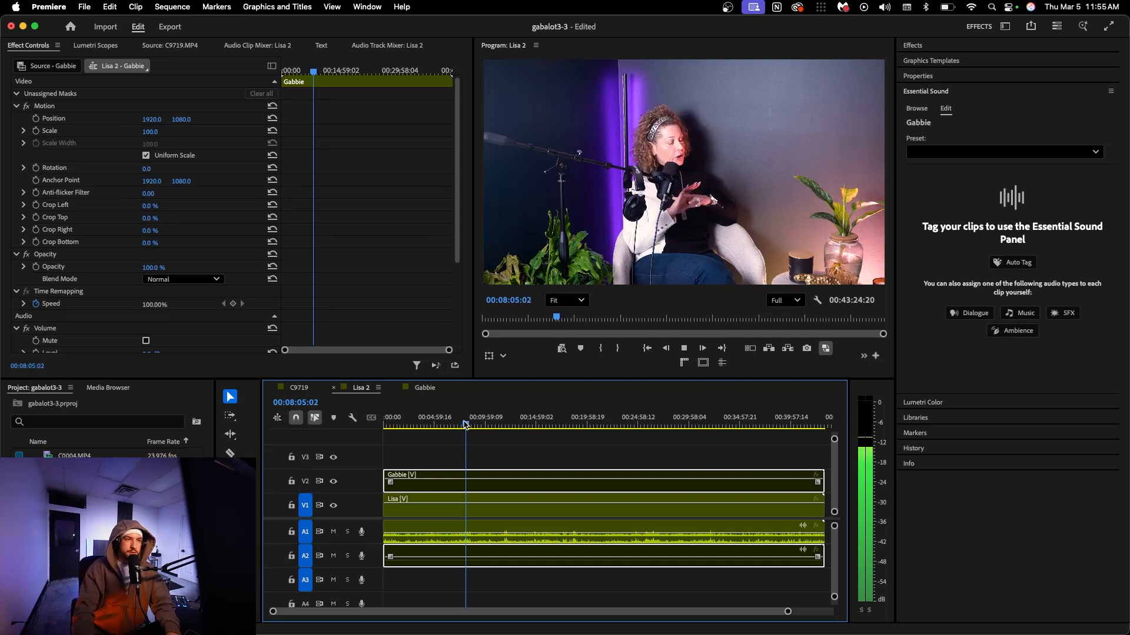
# Compare the speakers' audio by toggling mute on A1 during playback, with the V2 camera clip enabled again and A1 left unmuted
pyautogui.click(333, 532)
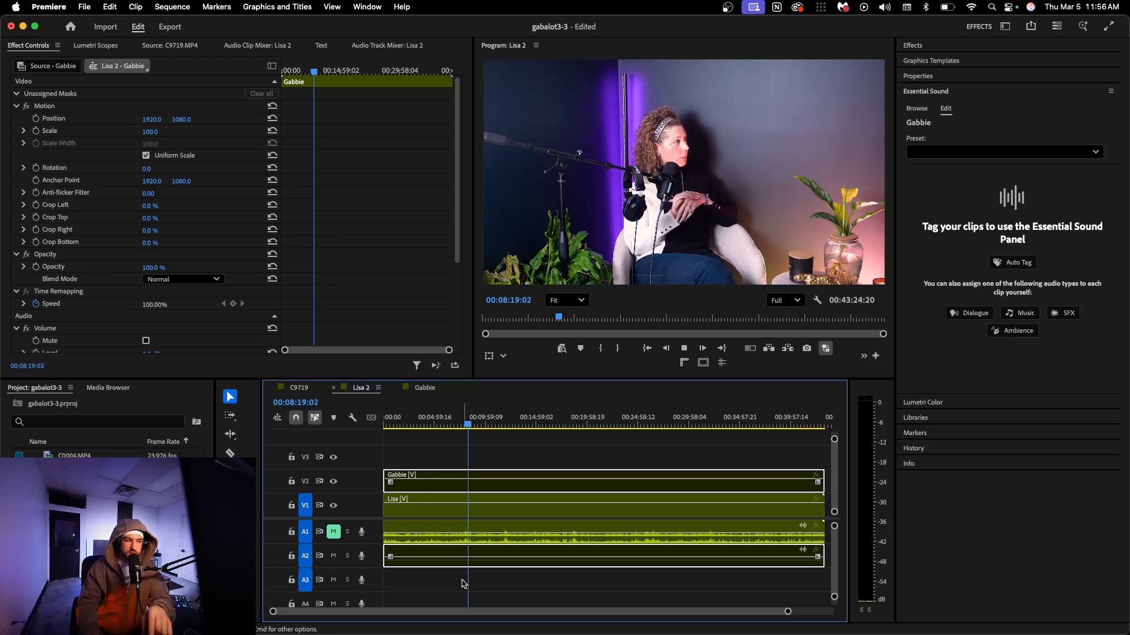
pyautogui.click(333, 531)
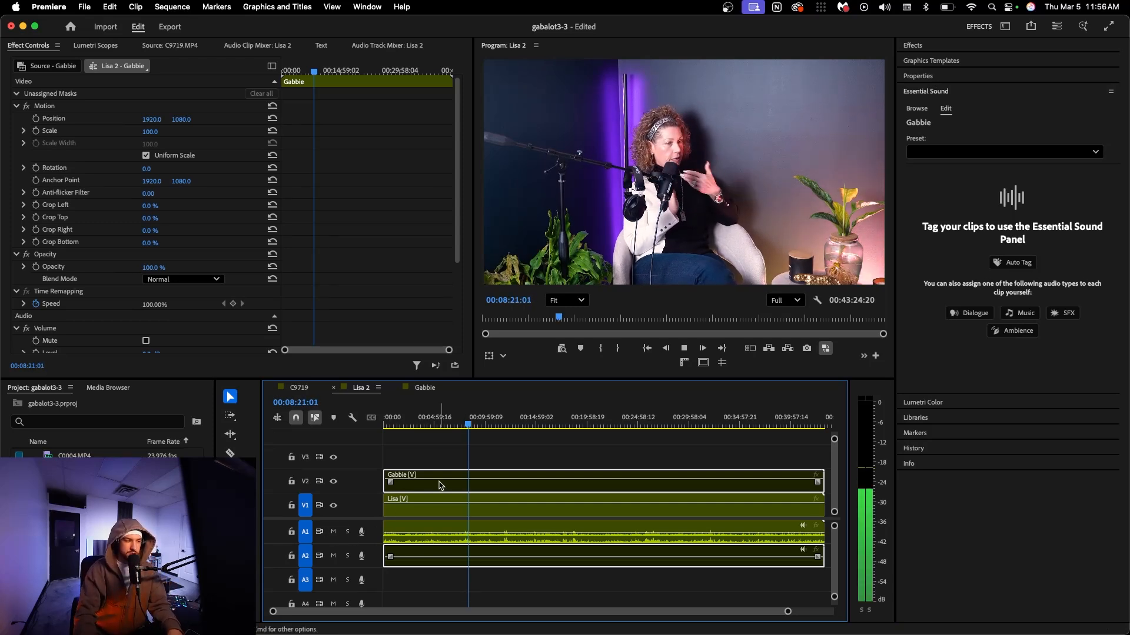
pyautogui.click(333, 531)
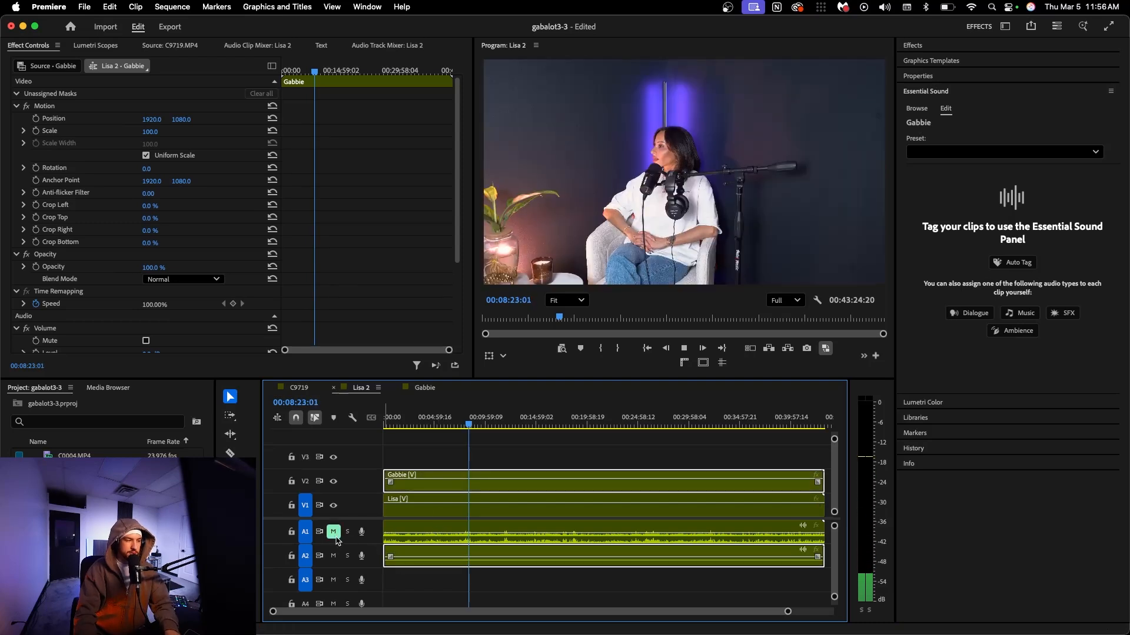
pyautogui.click(471, 422)
pyautogui.moveTo(470, 422); pyautogui.dragTo(476, 423)
pyautogui.press('space')
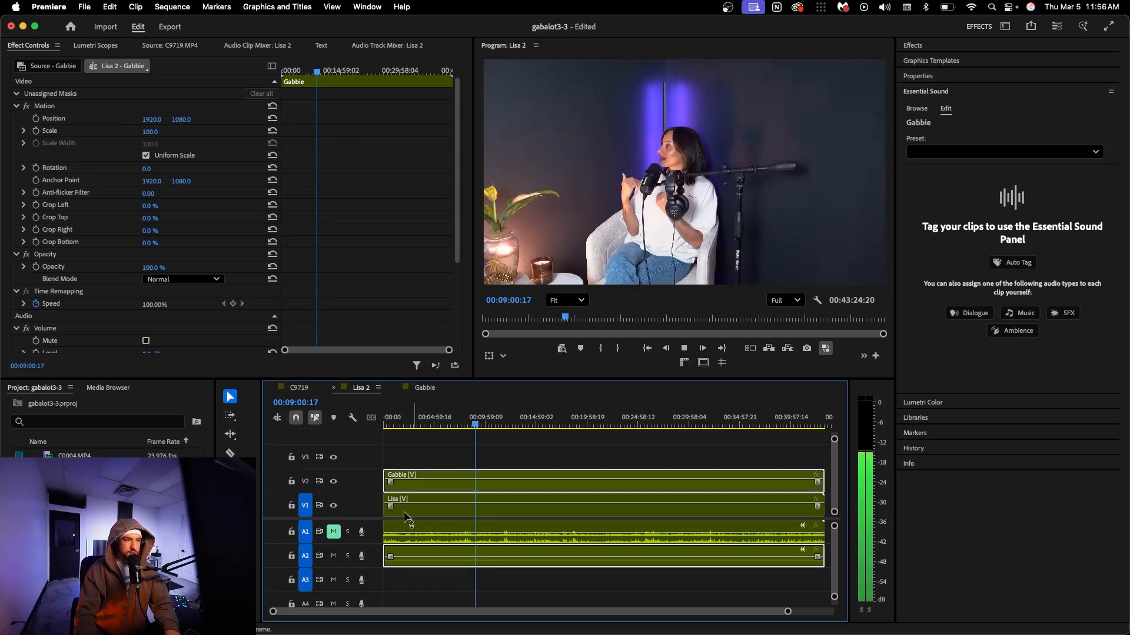
pyautogui.press('space')
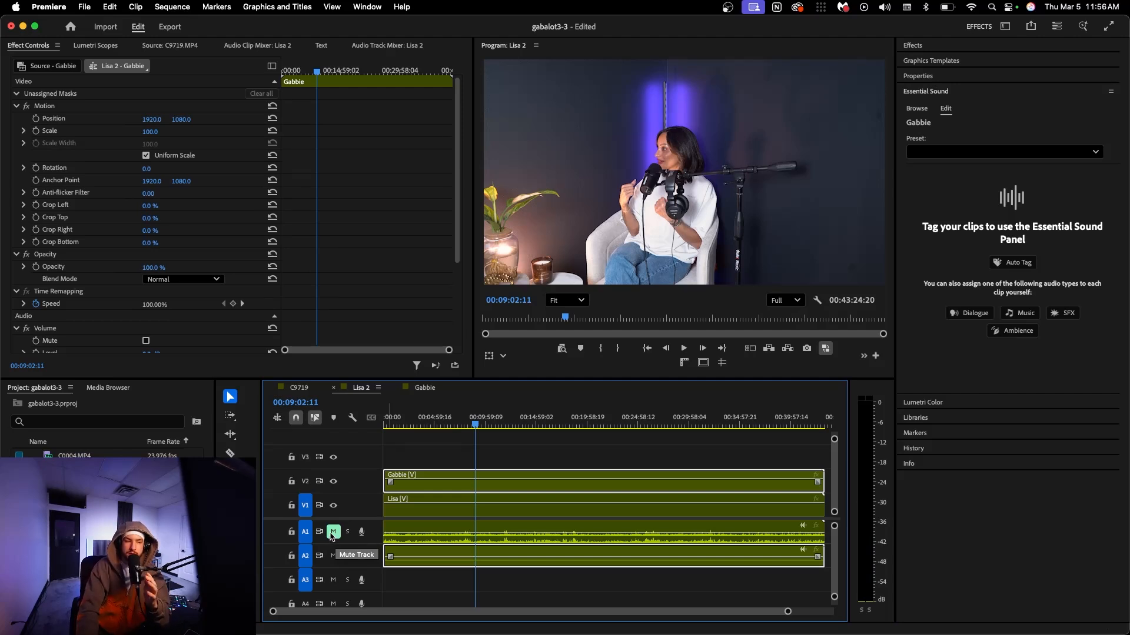
pyautogui.click(331, 535)
pyautogui.click(566, 462)
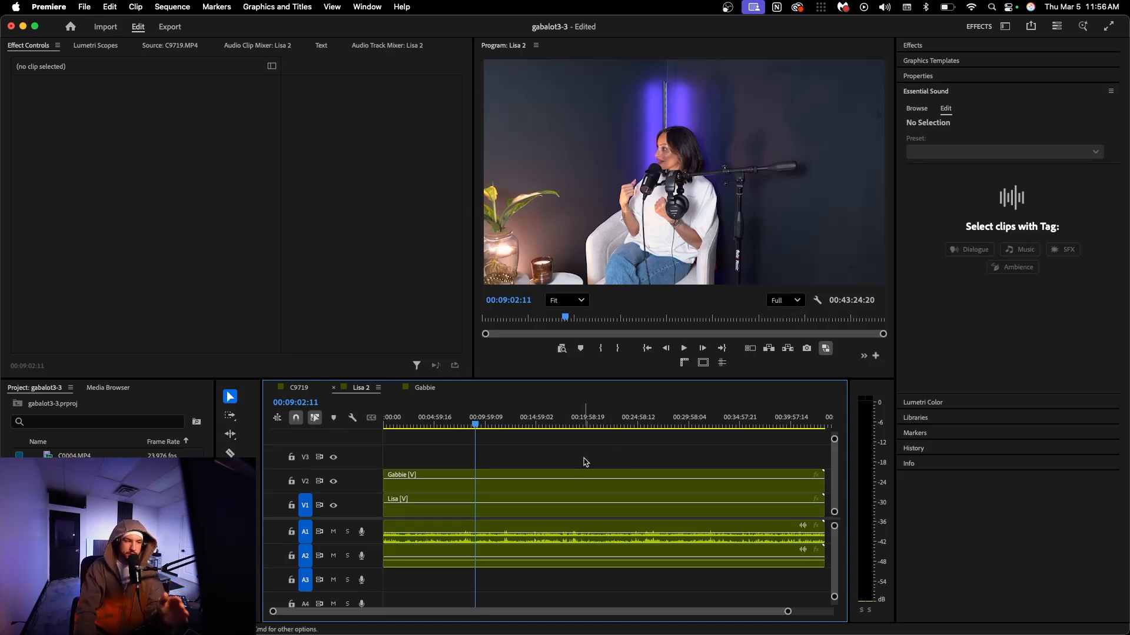
# Check that the camera and audio clips line up at the start and end of the sequence, returning the playhead to the start
pyautogui.click(398, 540)
pyautogui.press('Home')
pyautogui.click(813, 425)
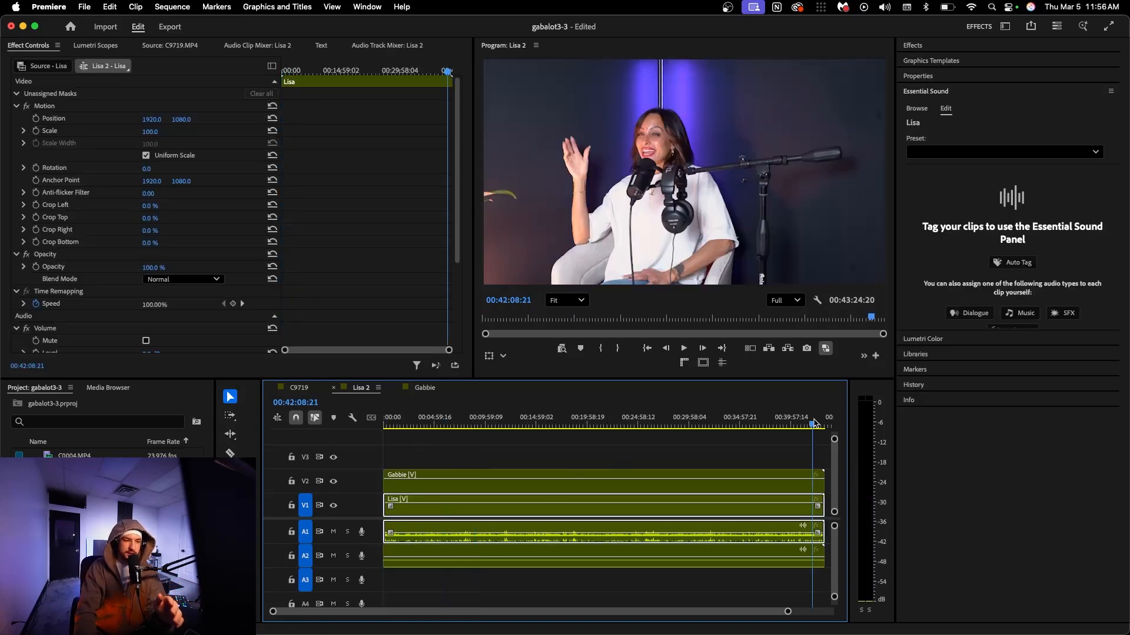
pyautogui.moveTo(787, 612); pyautogui.dragTo(627, 614)
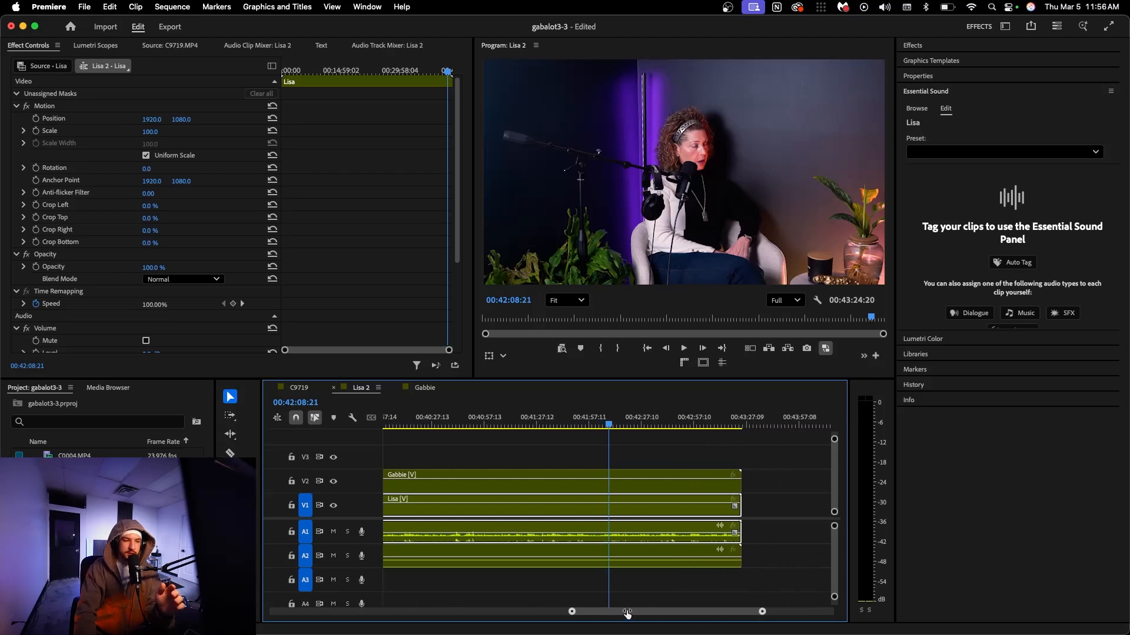
pyautogui.moveTo(762, 612); pyautogui.dragTo(805, 615)
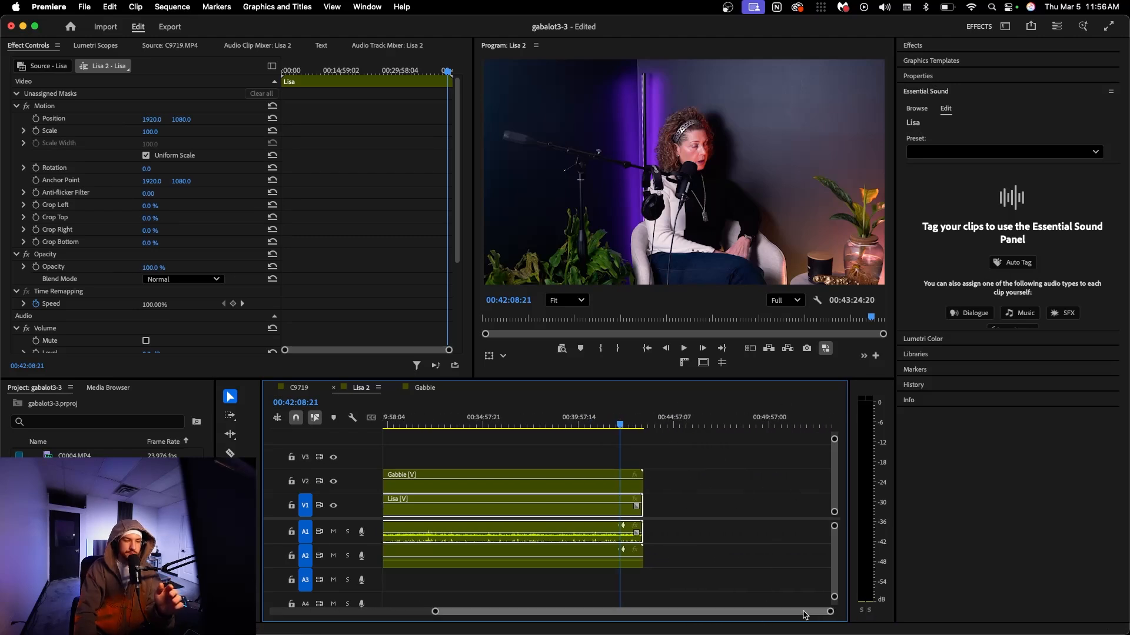
pyautogui.press('Home')
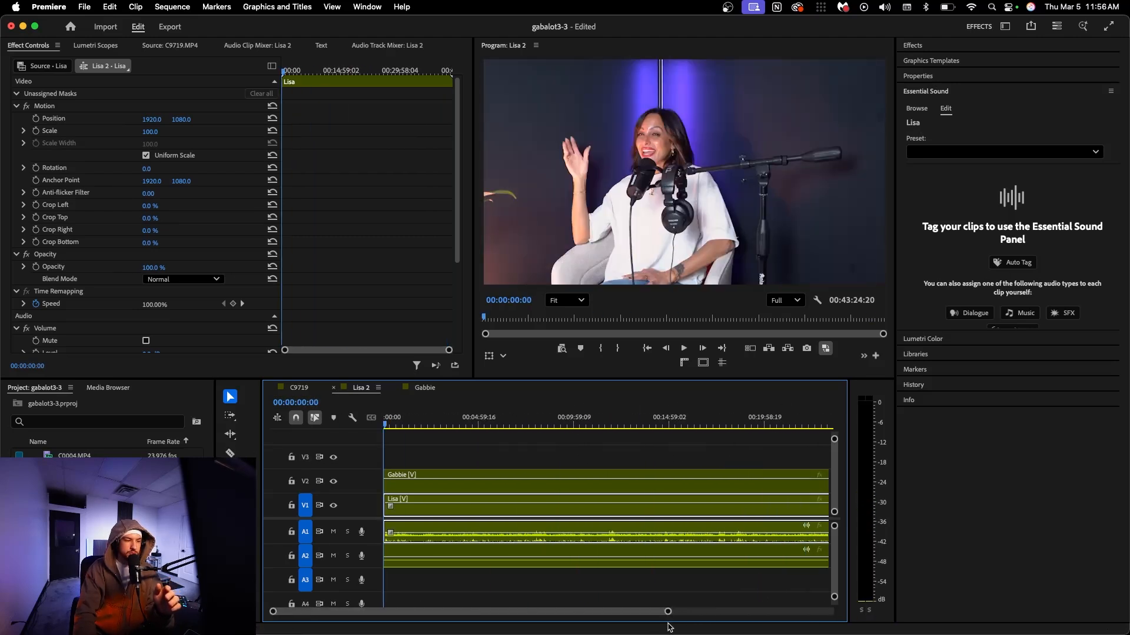
pyautogui.moveTo(668, 610); pyautogui.dragTo(803, 585)
# Open the AutoPod Multi-Camera Editor extension and review its layout, speaker and camera settings
pyautogui.click(532, 446)
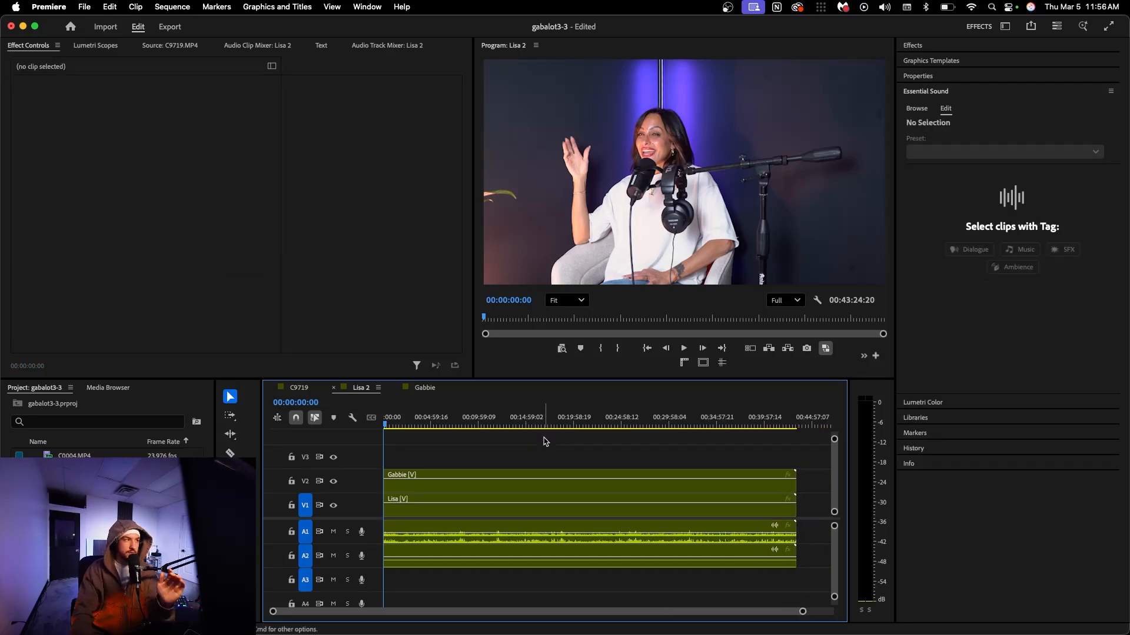
pyautogui.click(367, 8)
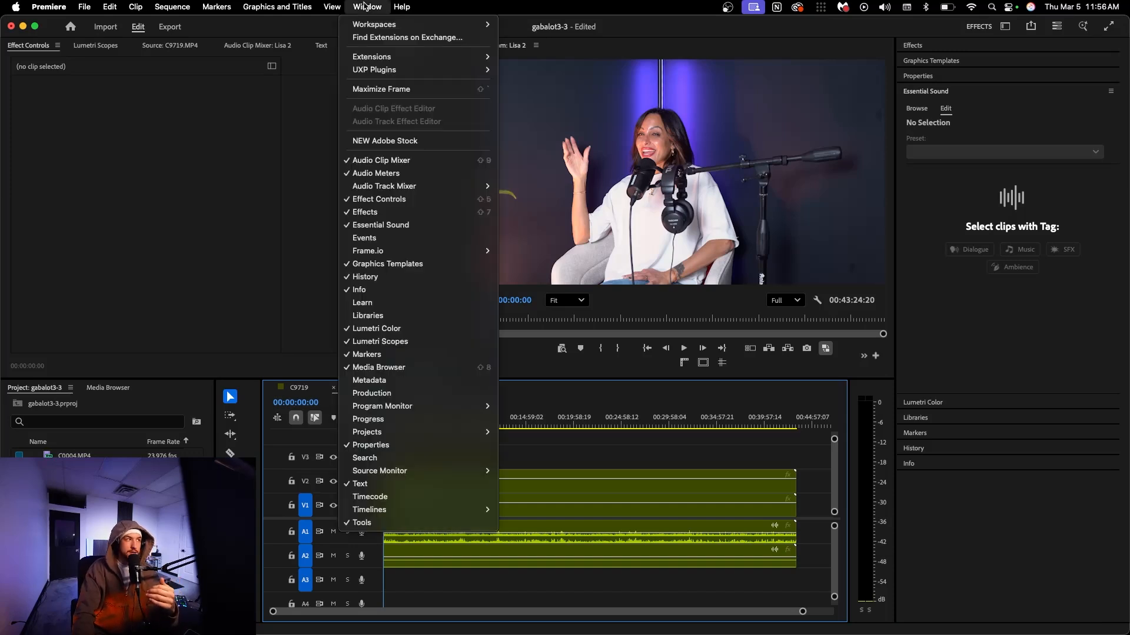
pyautogui.moveTo(379, 56)
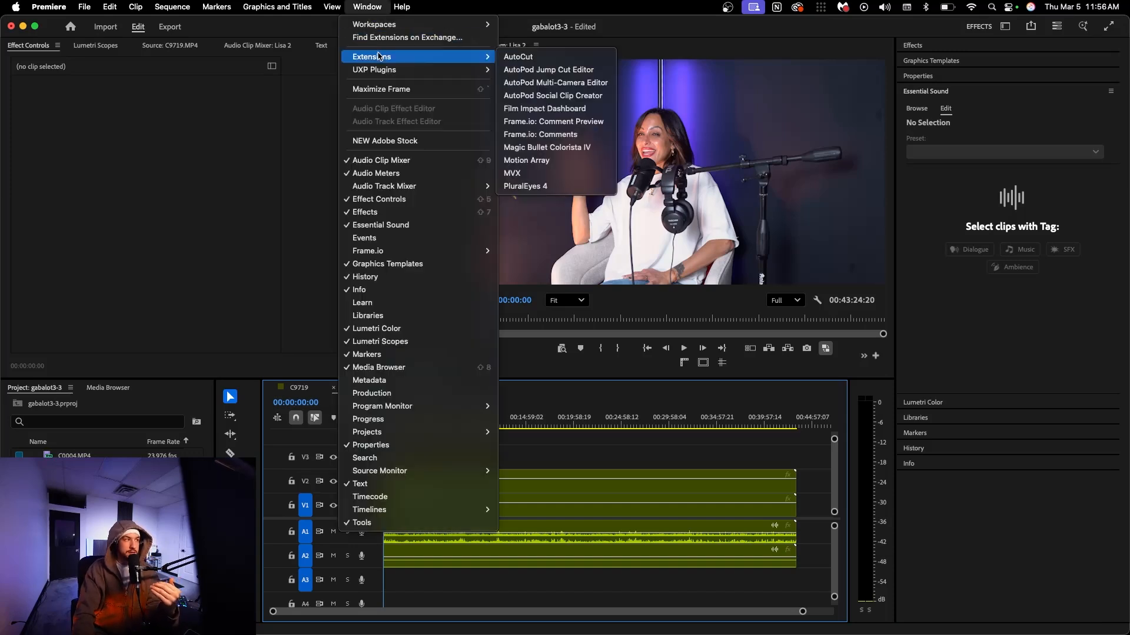
pyautogui.click(547, 84)
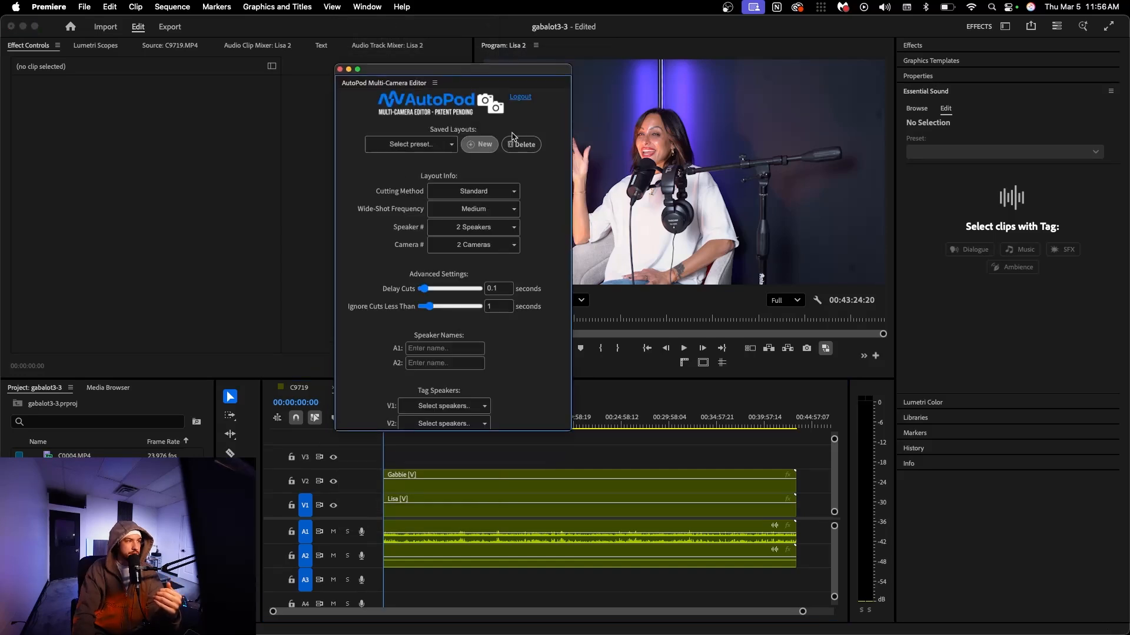
pyautogui.scroll(-3, 537, 252)
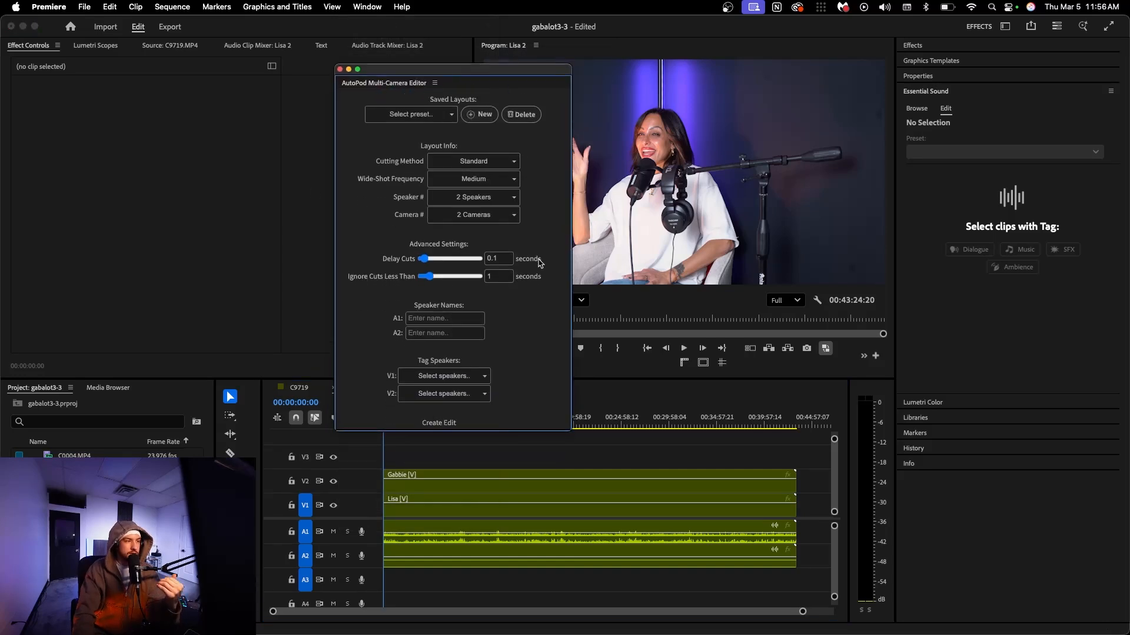
pyautogui.scroll(3, 526, 295)
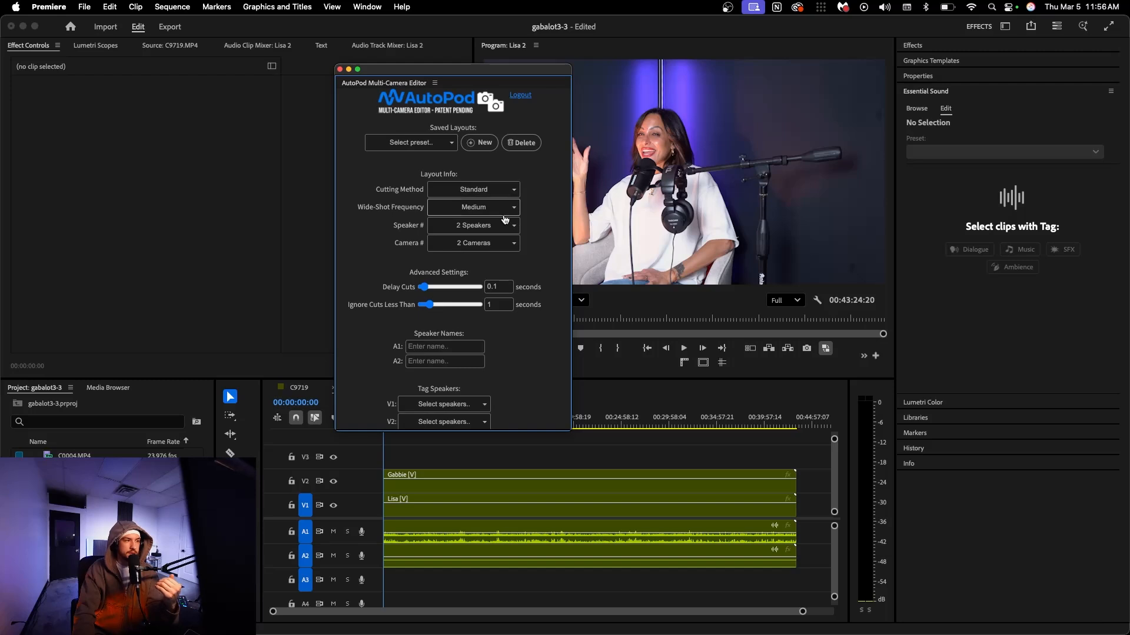
pyautogui.scroll(-3, 544, 226)
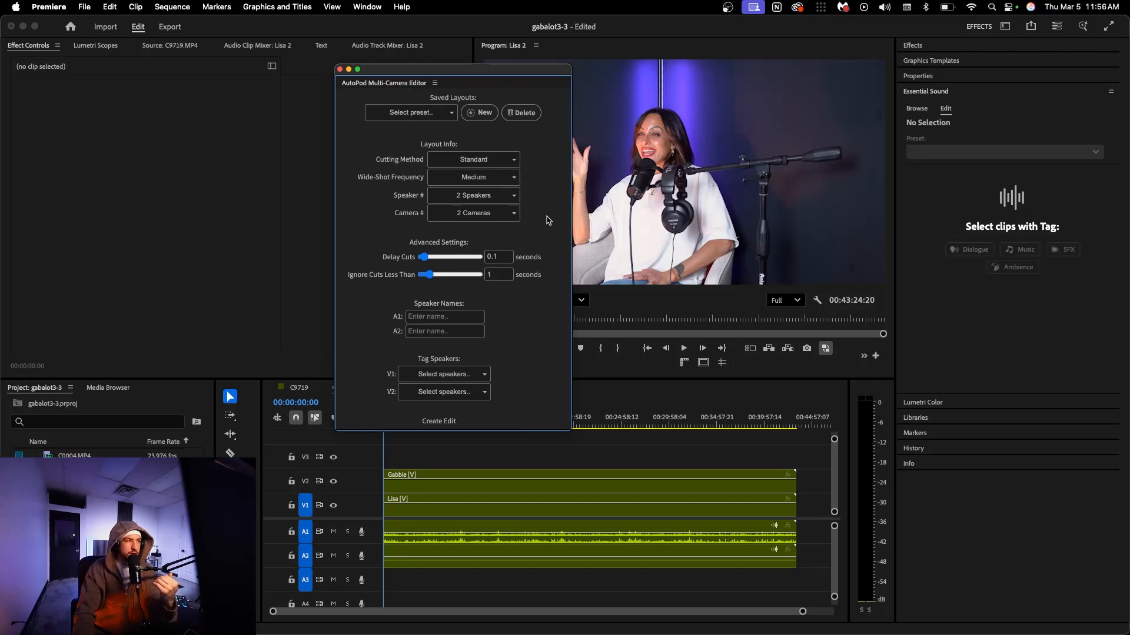
# Enter the speaker names for A1 and A2, matching the names of the clips on those audio tracks
pyautogui.click(430, 281)
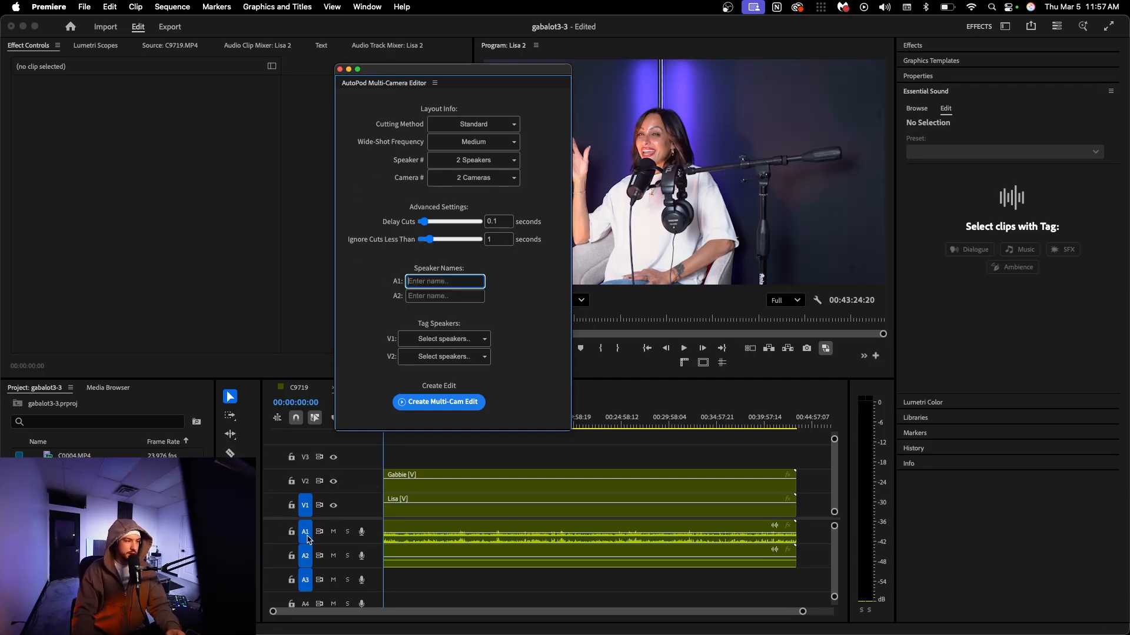
pyautogui.click(386, 529)
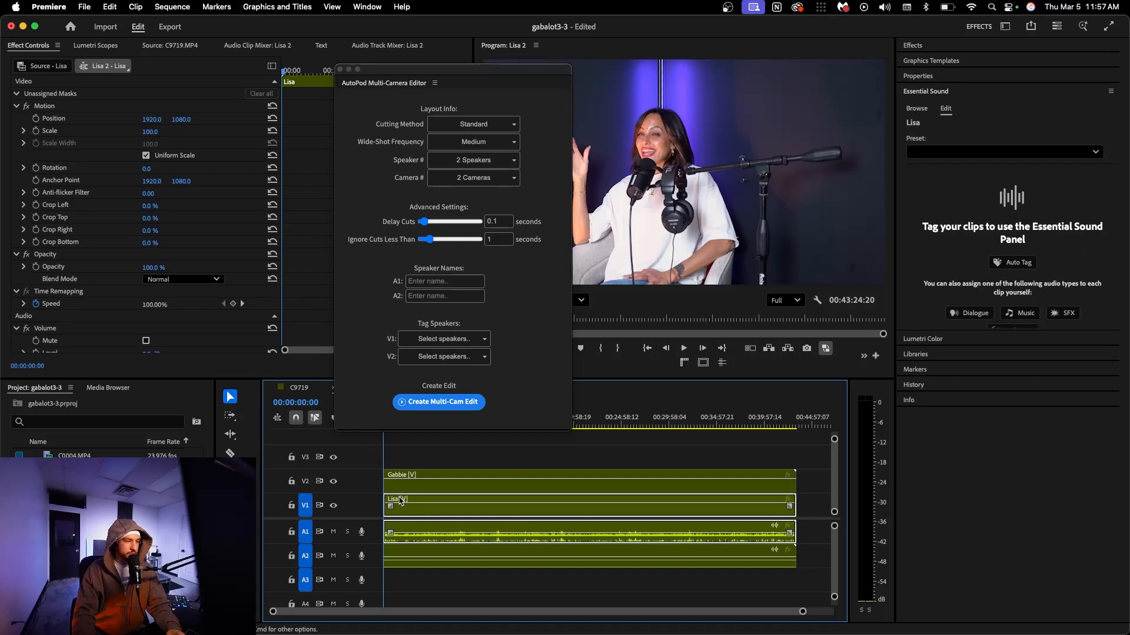
pyautogui.click(431, 282)
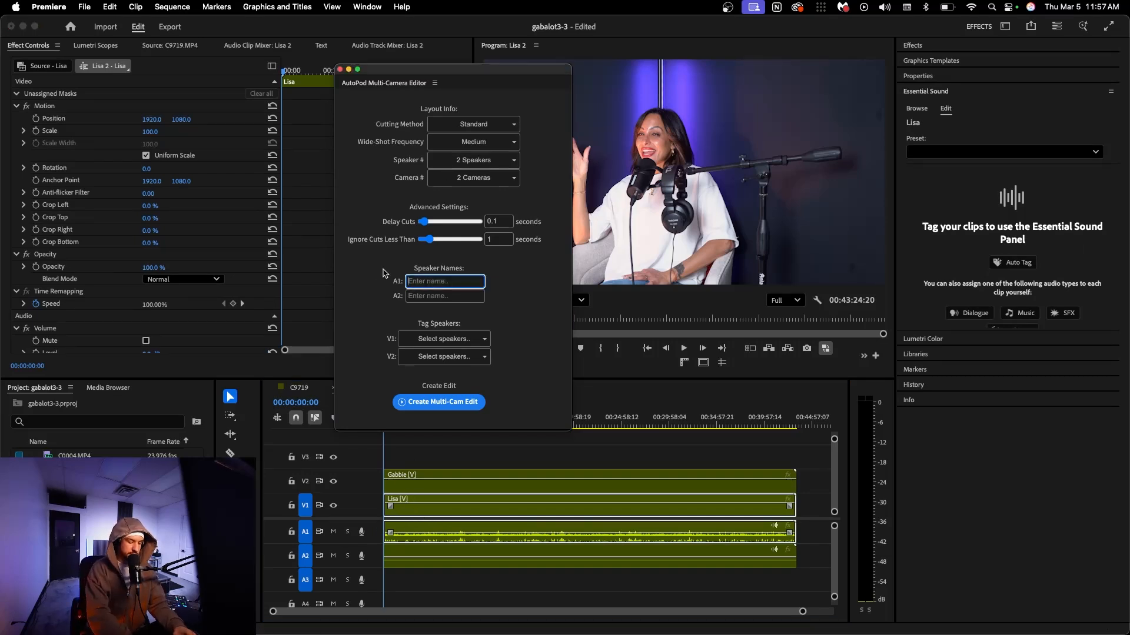
pyautogui.write('Lisa')
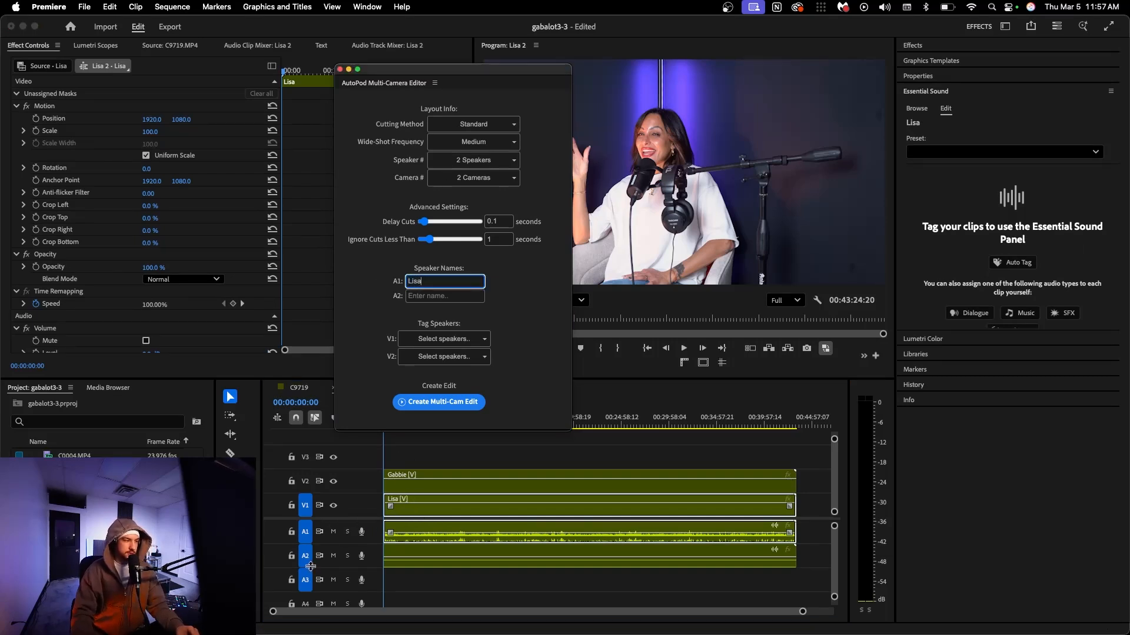
pyautogui.click(403, 553)
pyautogui.click(424, 296)
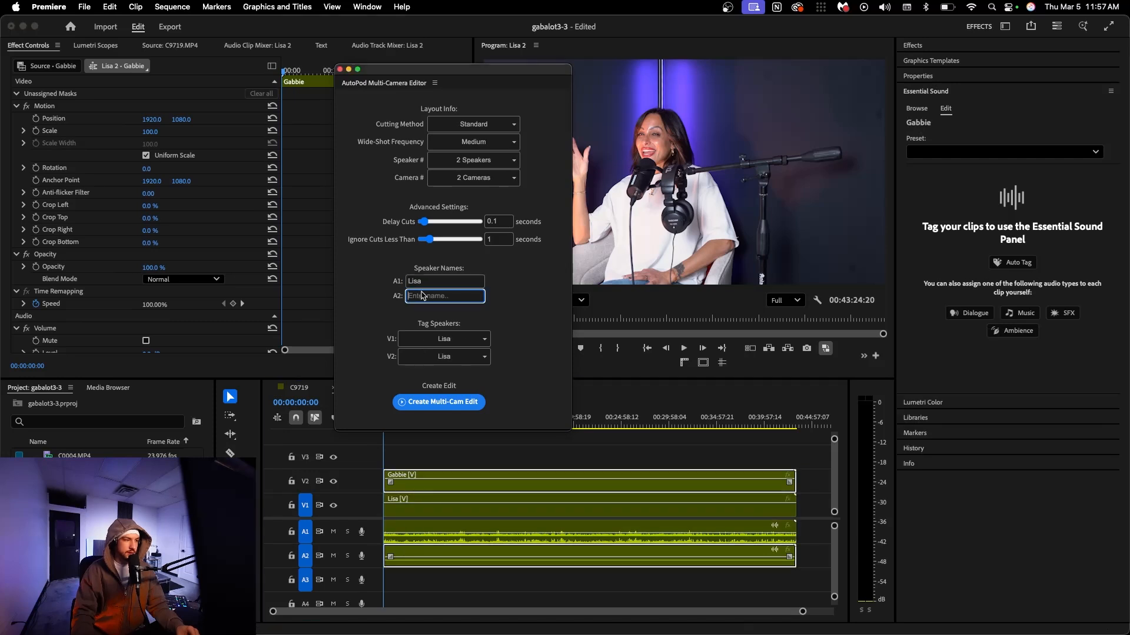
pyautogui.write('Gabbie')
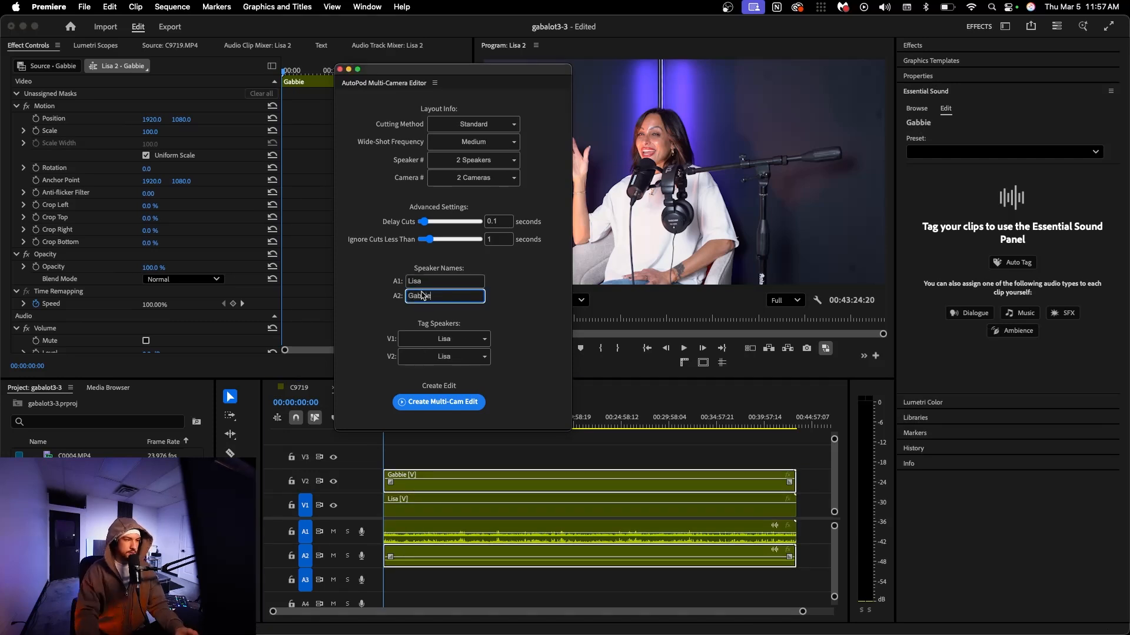
# Tag the V2 camera with the A2 speaker and check the available camera-count options
pyautogui.click(435, 378)
pyautogui.click(391, 513)
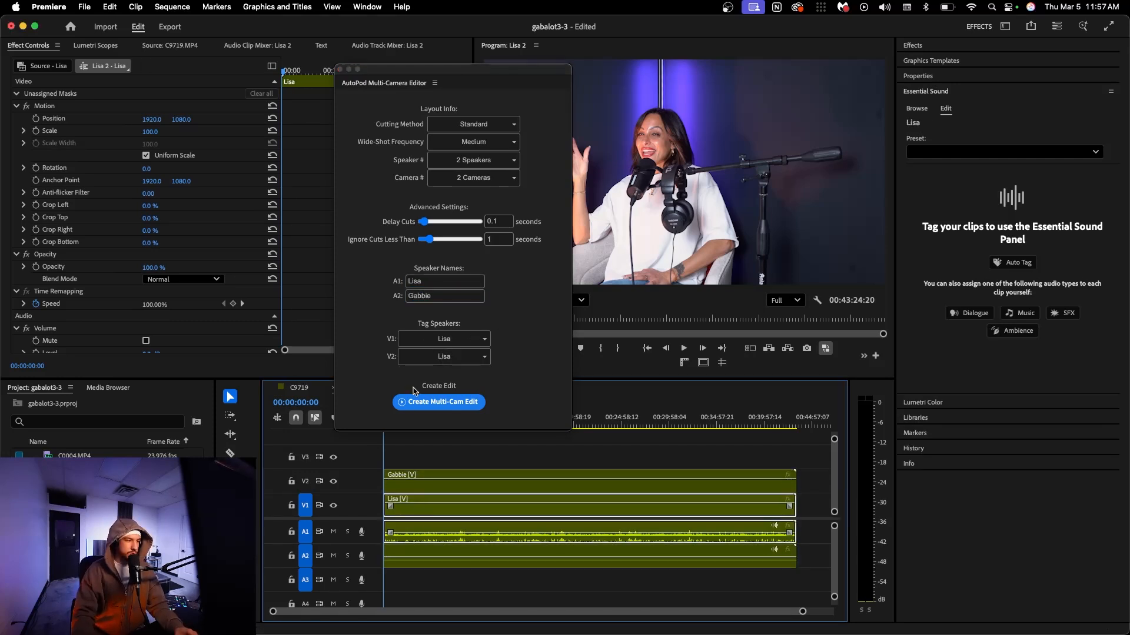
pyautogui.click(436, 359)
pyautogui.click(441, 392)
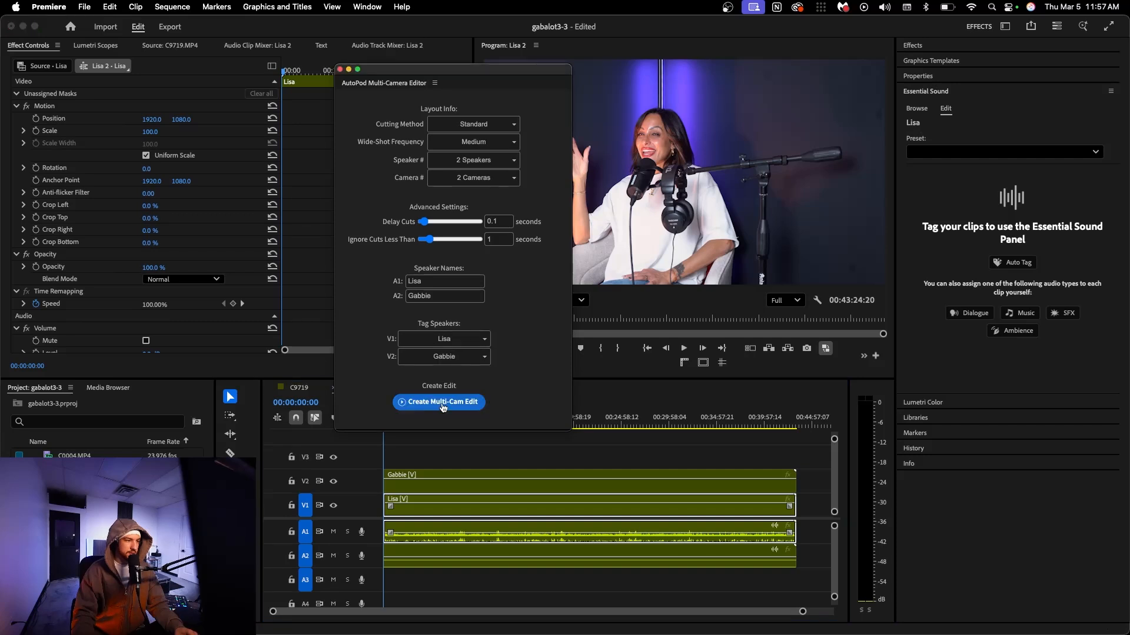
pyautogui.click(507, 178)
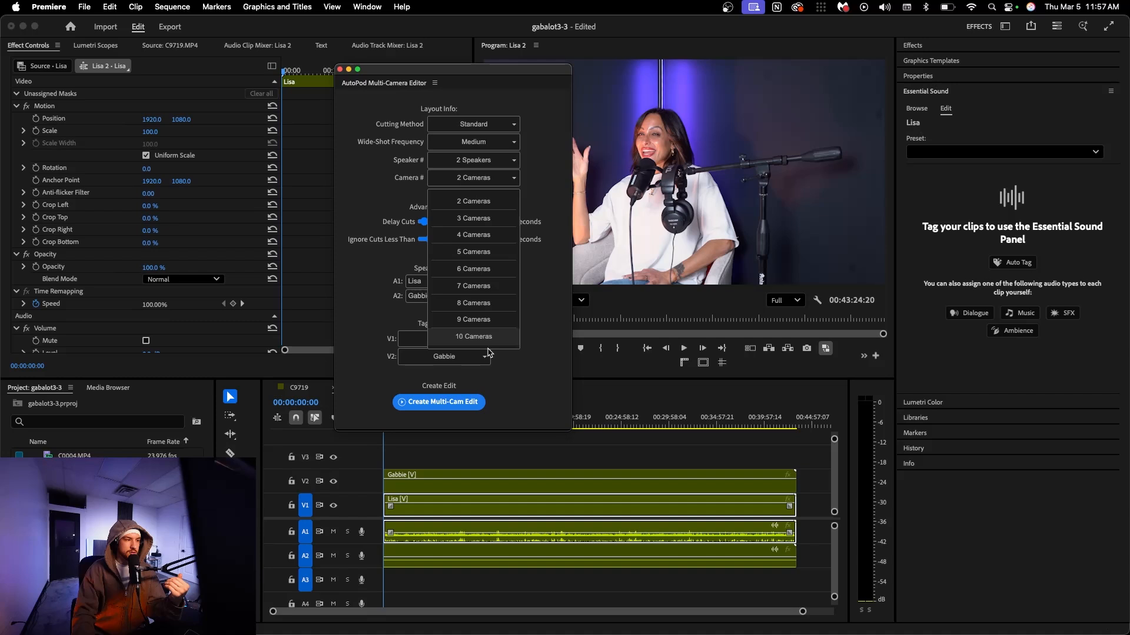
pyautogui.click(549, 327)
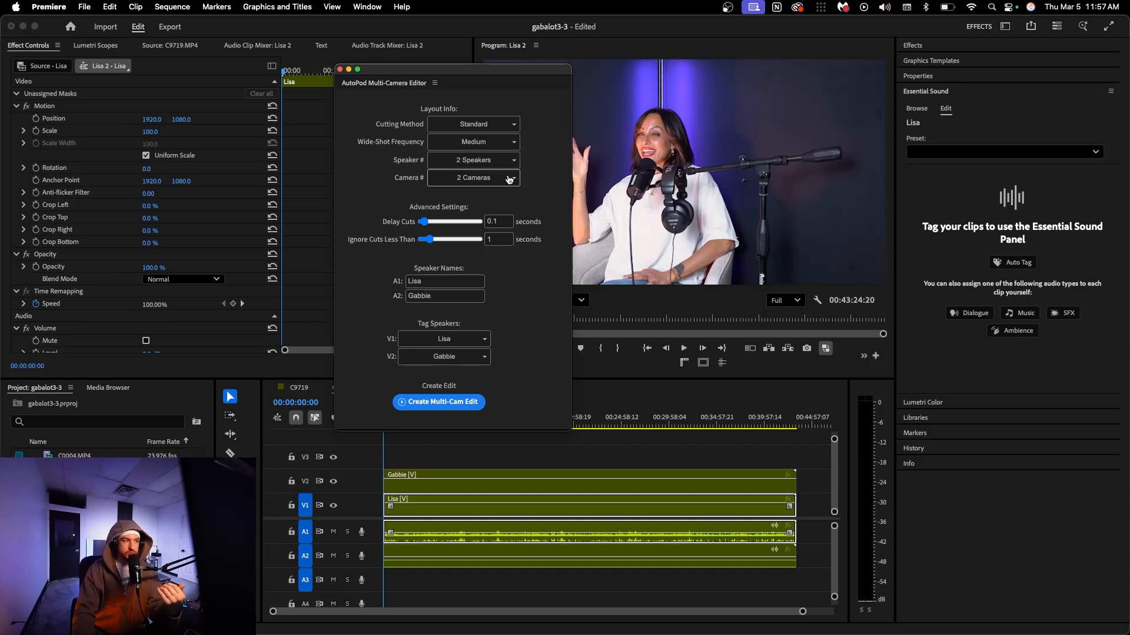
# Review the saved layouts, layout info, advanced settings and speaker tags in the AutoPod Multi-Camera Editor
pyautogui.scroll(3, 528, 185)
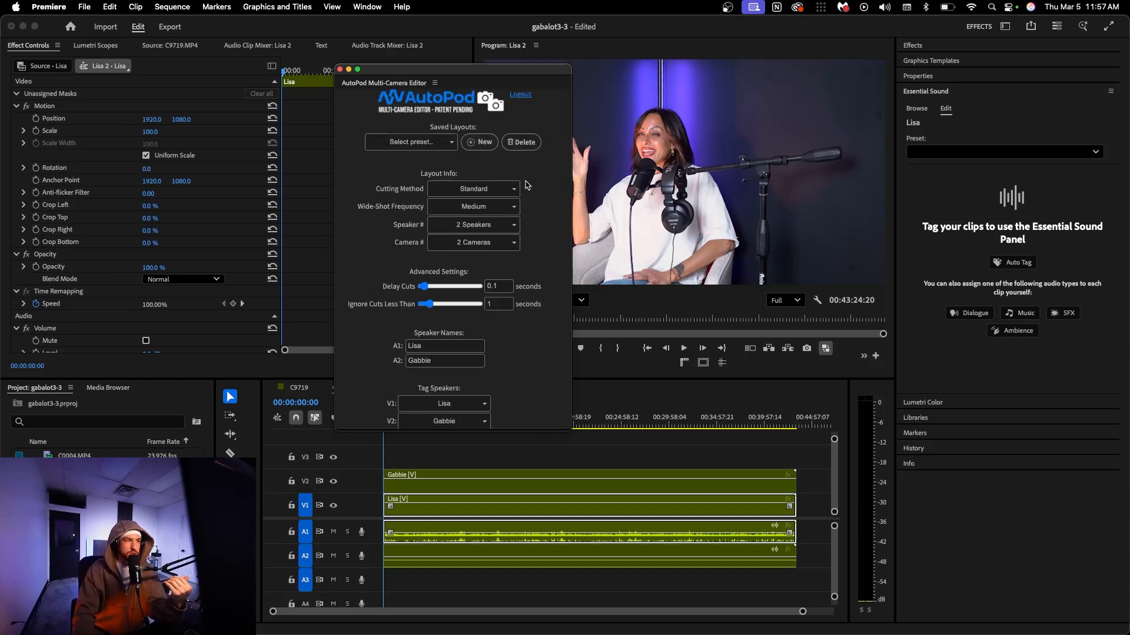
pyautogui.scroll(-1, 541, 215)
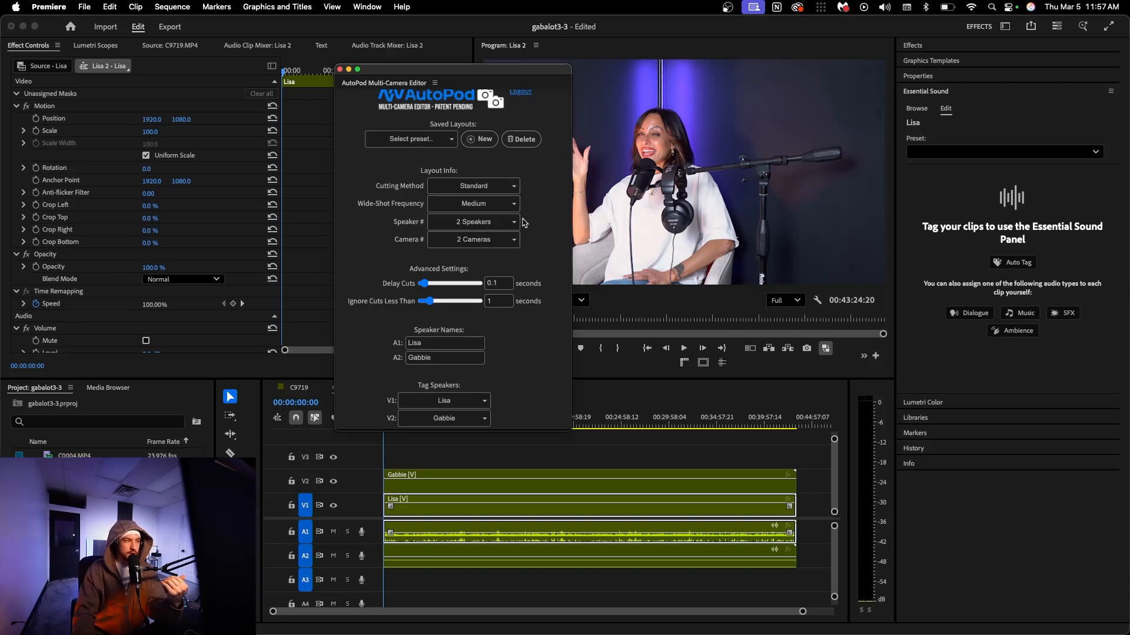
pyautogui.scroll(-3, 526, 223)
pyautogui.scroll(-1, 550, 341)
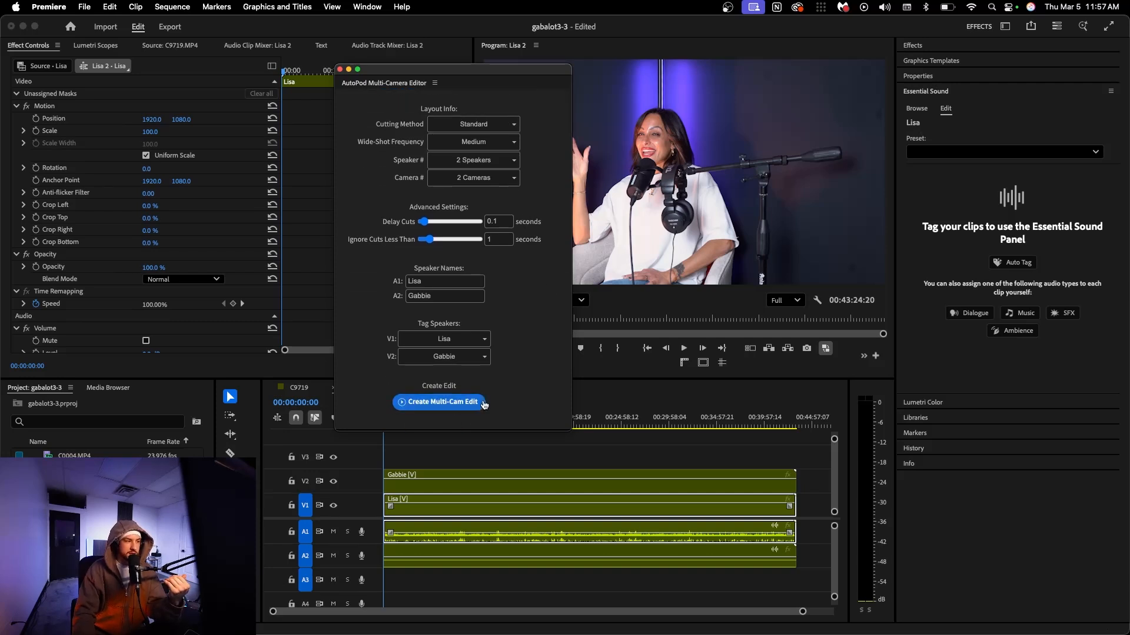
# Mark in and out points around the full length of the clips, keeping the V1 clip selected and the playhead at the sequence start
pyautogui.click(589, 452)
pyautogui.click(589, 452)
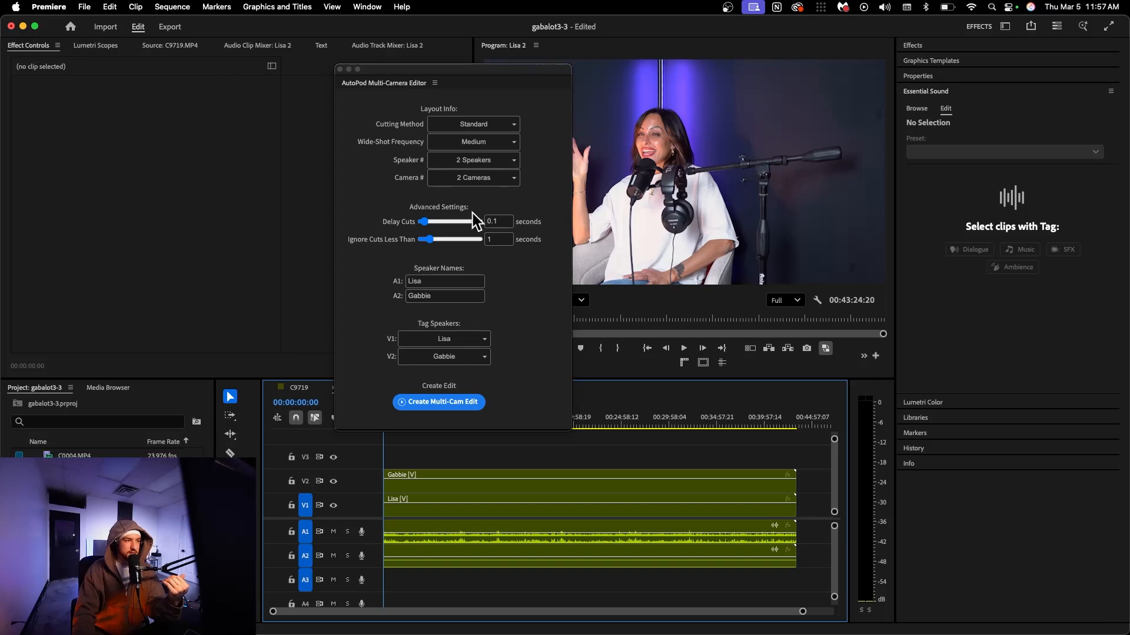
pyautogui.click(595, 506)
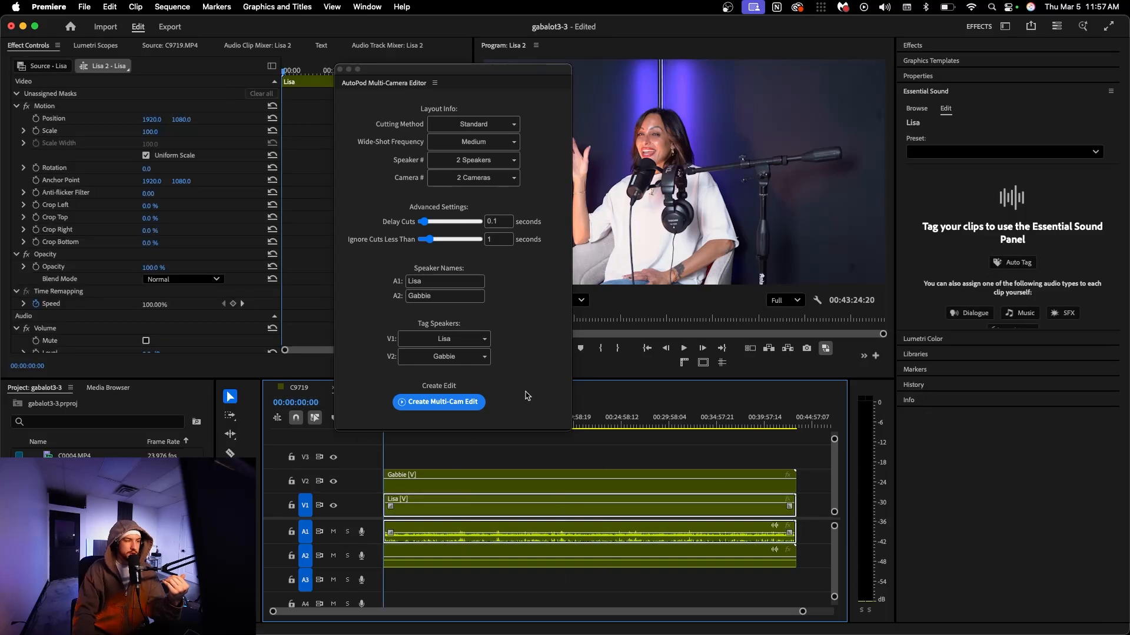
pyautogui.click(672, 424)
pyautogui.press('o')
pyautogui.moveTo(673, 424)
pyautogui.mouseDown()
pyautogui.moveTo(799, 417)
pyautogui.moveTo(243, 440)
pyautogui.mouseUp()
pyautogui.click(755, 442)
pyautogui.click(421, 409)
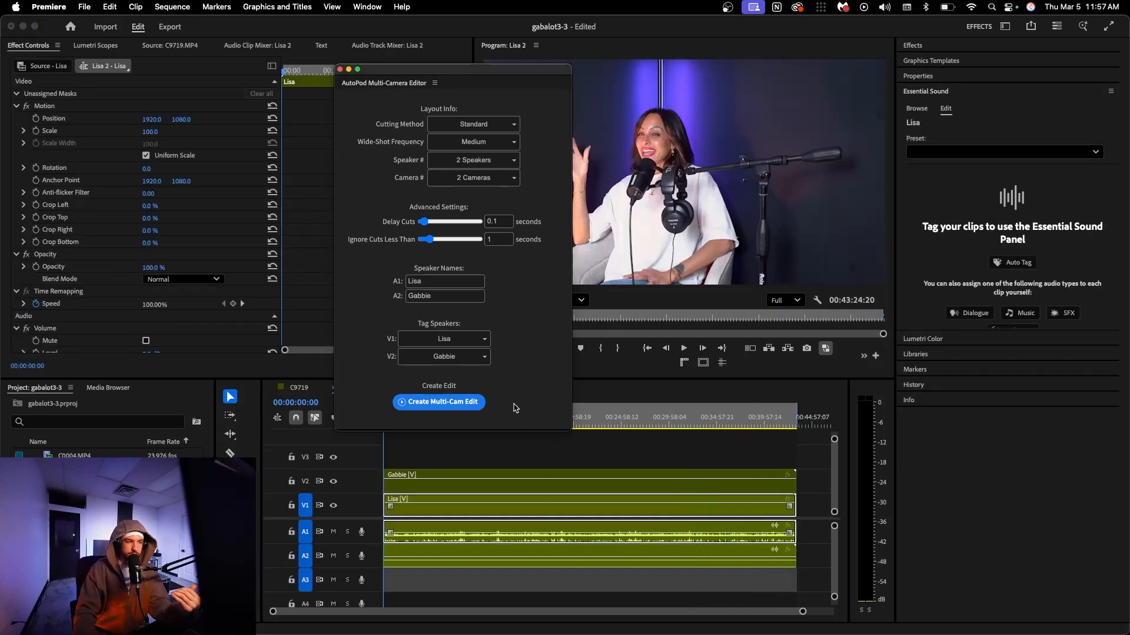
# Create the multi-cam edit with AutoPod, let it process the whole sequence, and close the Multi-Camera Editor
pyautogui.click(460, 406)
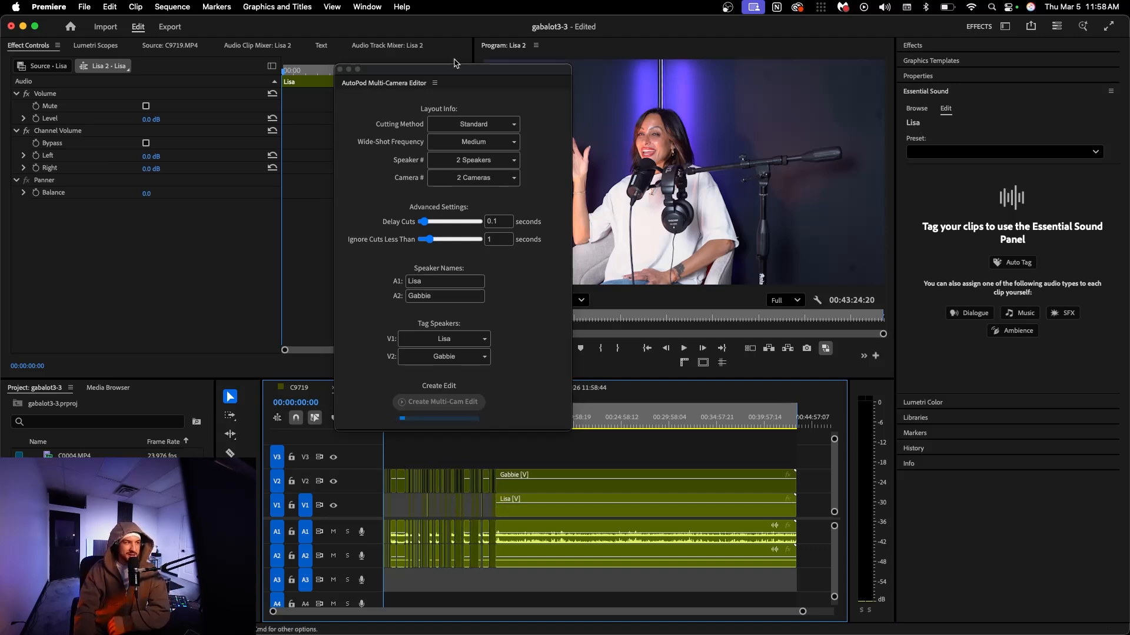
pyautogui.moveTo(454, 74); pyautogui.dragTo(454, 63)
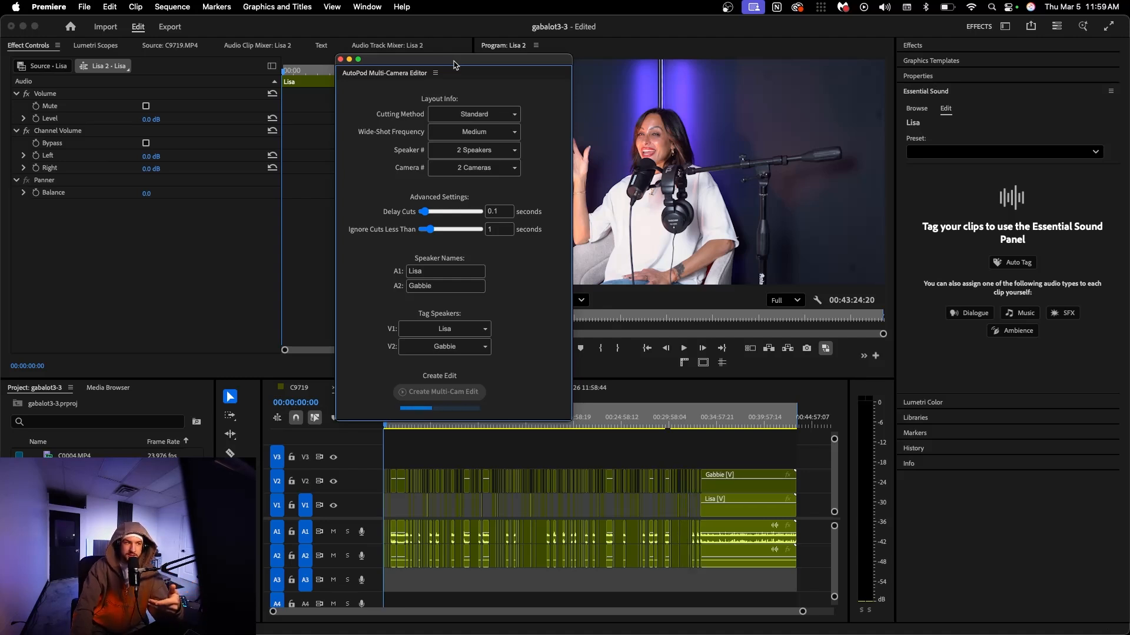
pyautogui.click(340, 60)
pyautogui.click(572, 442)
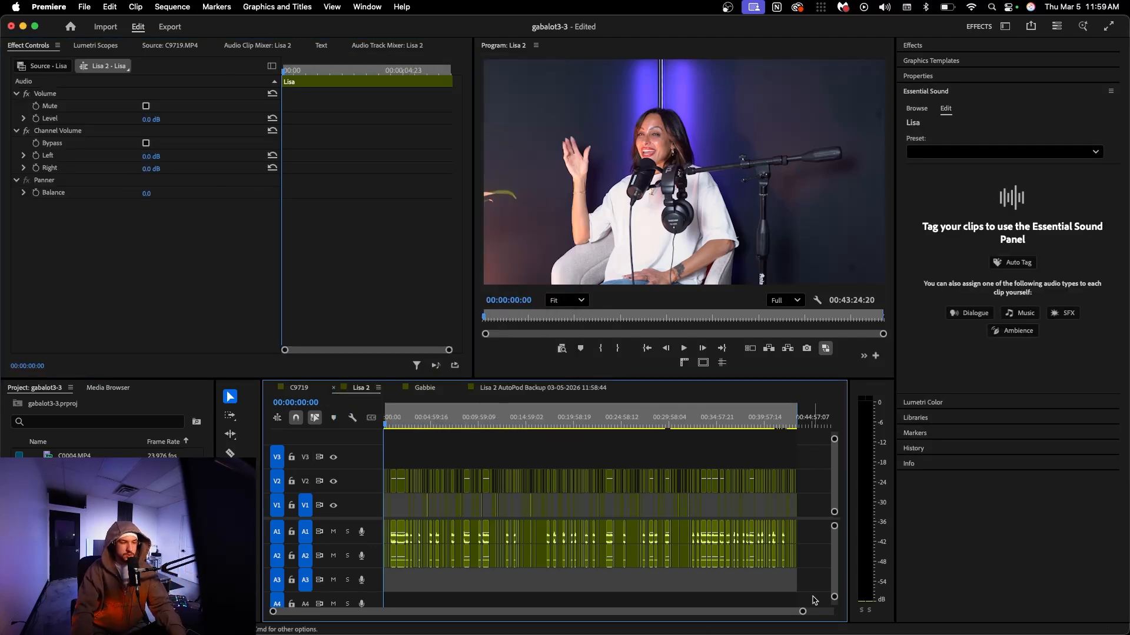
# Play back the automatic edit from around 00:04:37 to check the camera switching, and select the V1 clip at the playhead
pyautogui.moveTo(803, 613); pyautogui.dragTo(434, 612)
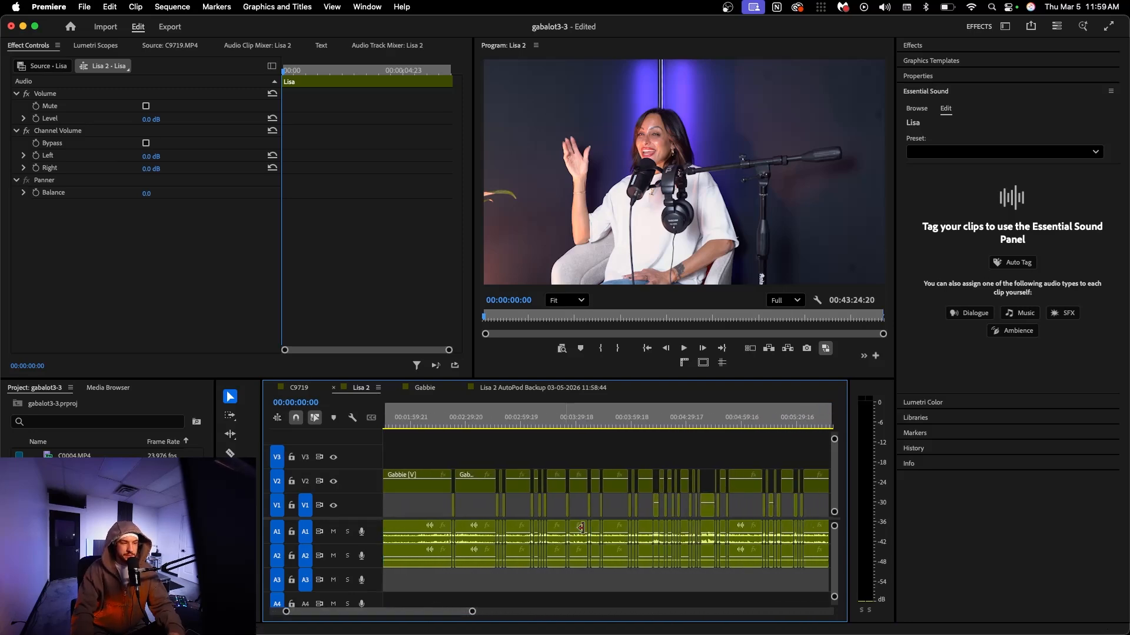
pyautogui.moveTo(660, 425); pyautogui.dragTo(664, 421)
pyautogui.click(692, 447)
pyautogui.press('space')
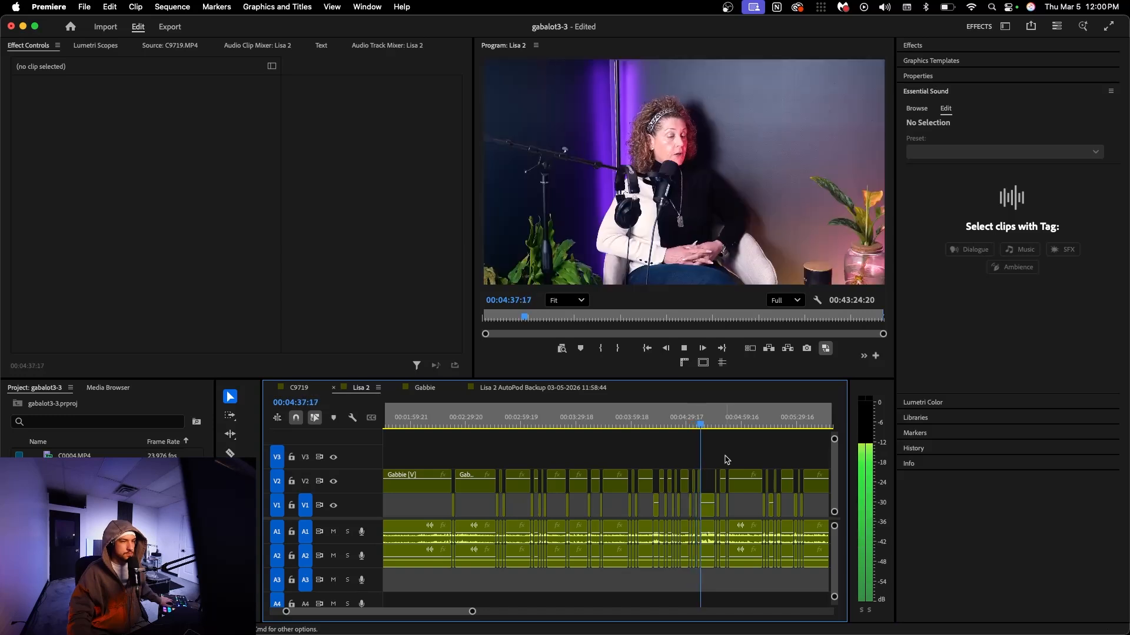
pyautogui.moveTo(443, 613); pyautogui.dragTo(448, 613)
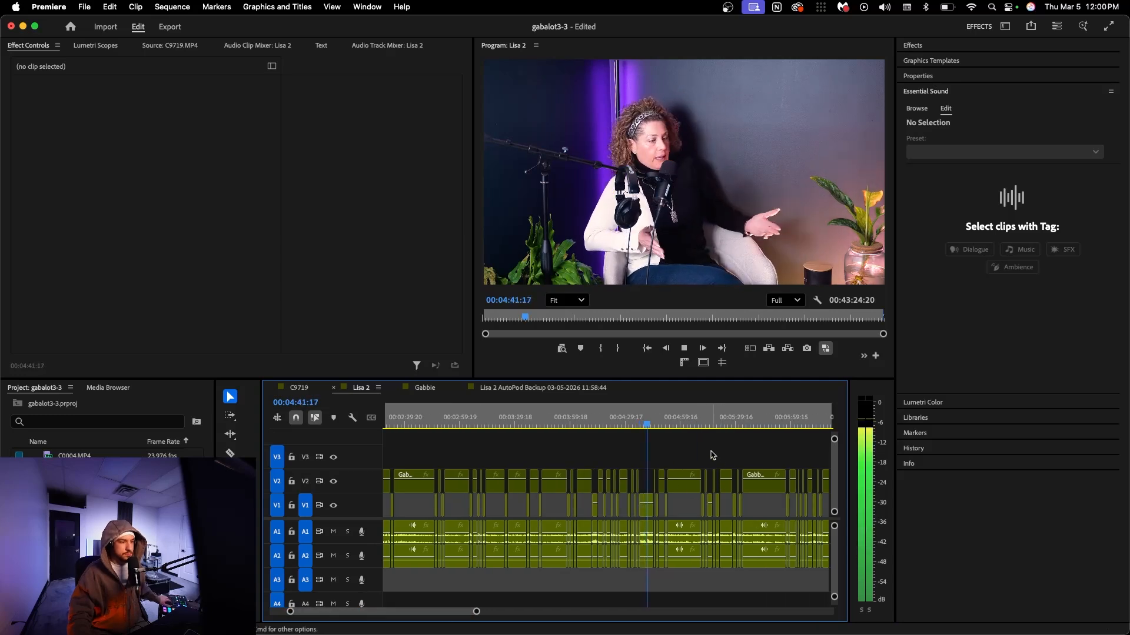
pyautogui.press('space')
pyautogui.press('d')
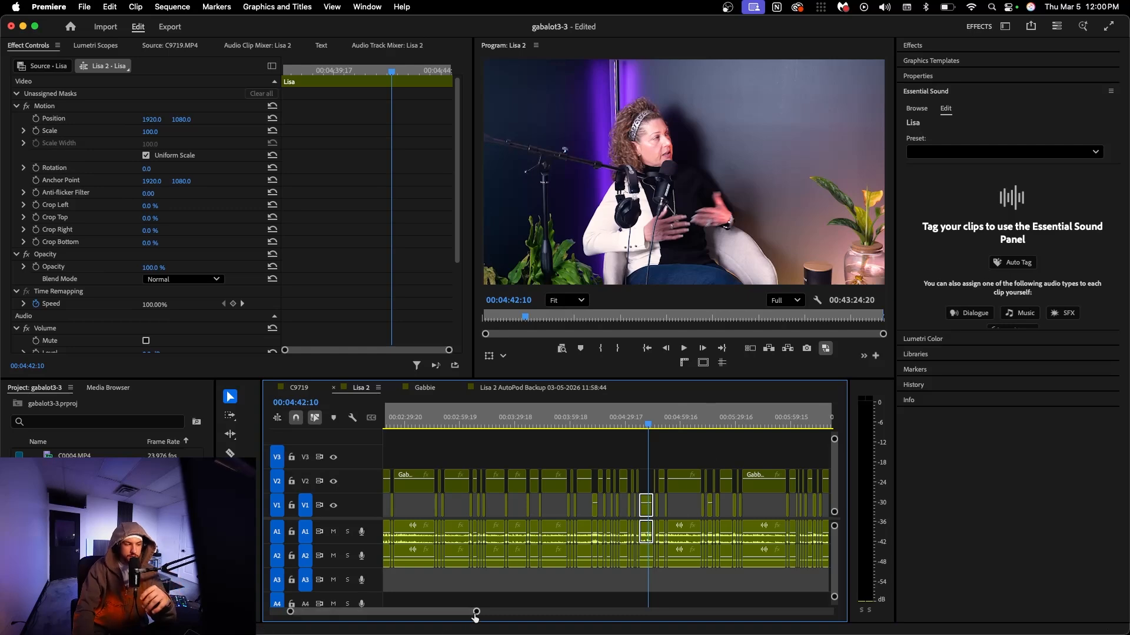
# Examine the individual cuts between V1 and V2 around 00:04:42, moving the playhead slightly ahead to 00:04:42:18
pyautogui.moveTo(475, 612)
pyautogui.mouseDown()
pyautogui.moveTo(583, 606)
pyautogui.moveTo(465, 613)
pyautogui.mouseUp()
pyautogui.click(587, 590)
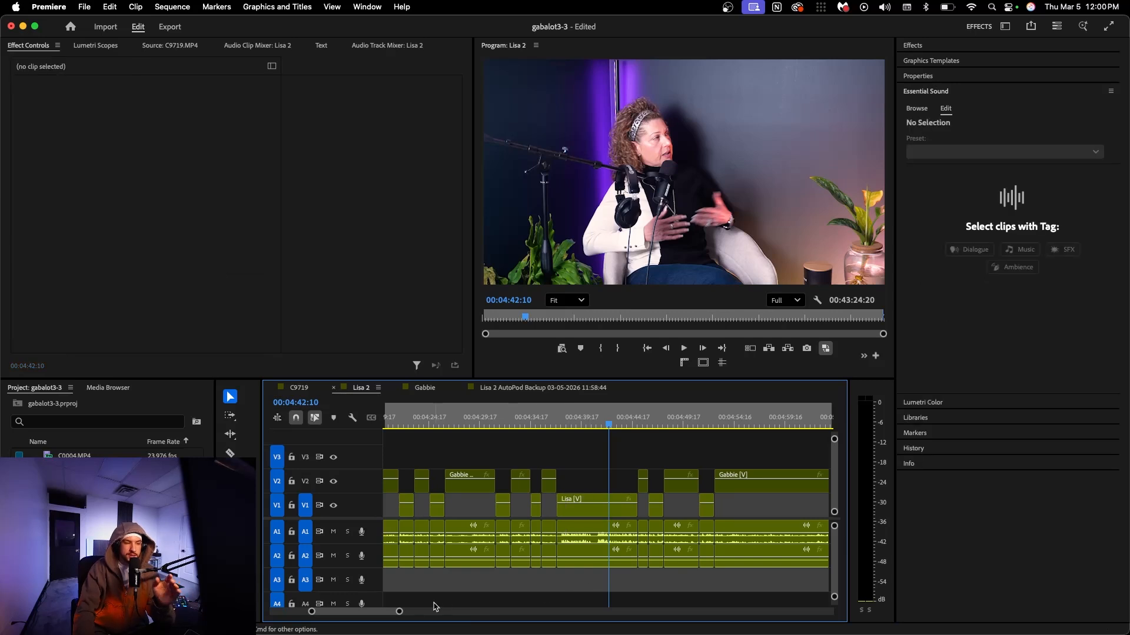
pyautogui.moveTo(400, 614)
pyautogui.mouseDown()
pyautogui.moveTo(475, 613)
pyautogui.moveTo(397, 612)
pyautogui.mouseUp()
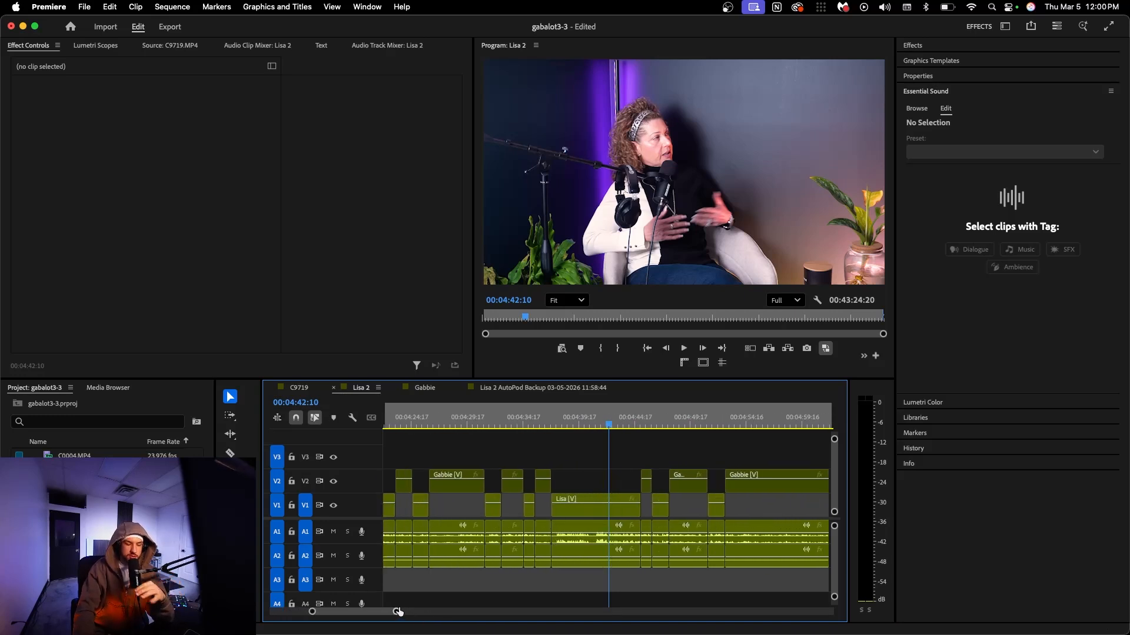
pyautogui.hscroll(3, 380, 613)
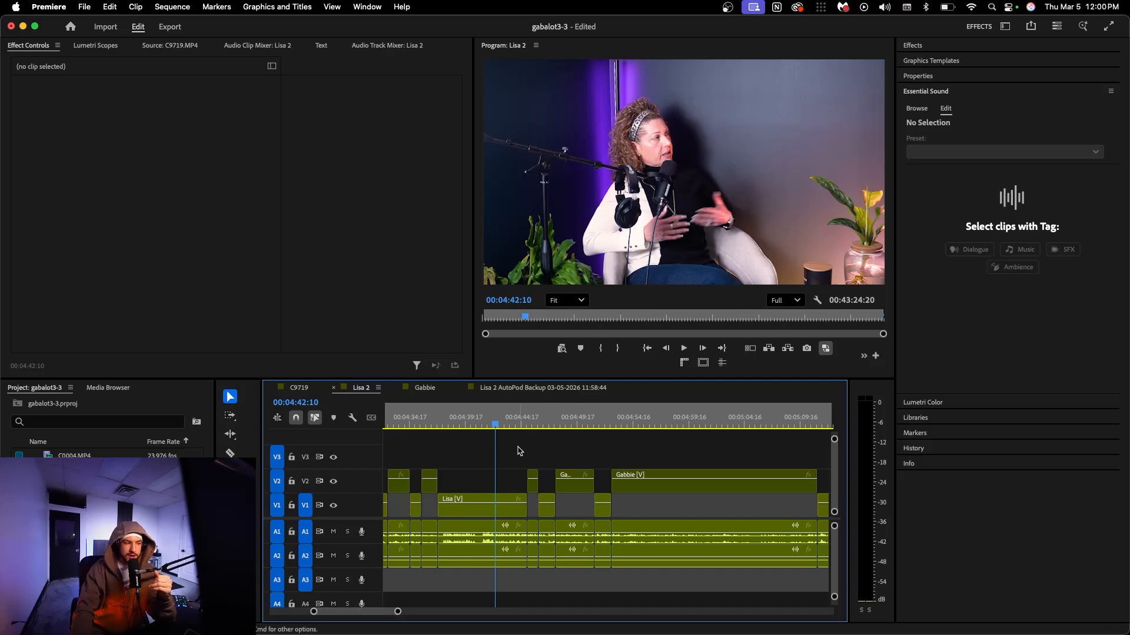
pyautogui.moveTo(496, 425); pyautogui.dragTo(499, 424)
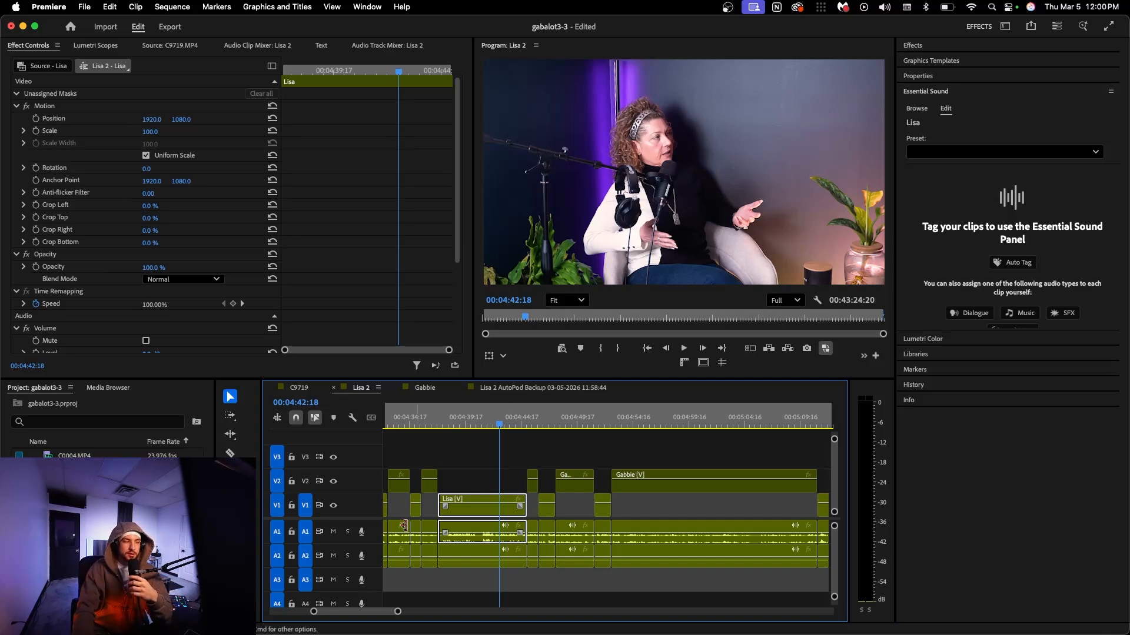
# Examine how the automatic camera cuts are spread across the entire sequence
pyautogui.moveTo(397, 612); pyautogui.dragTo(562, 623)
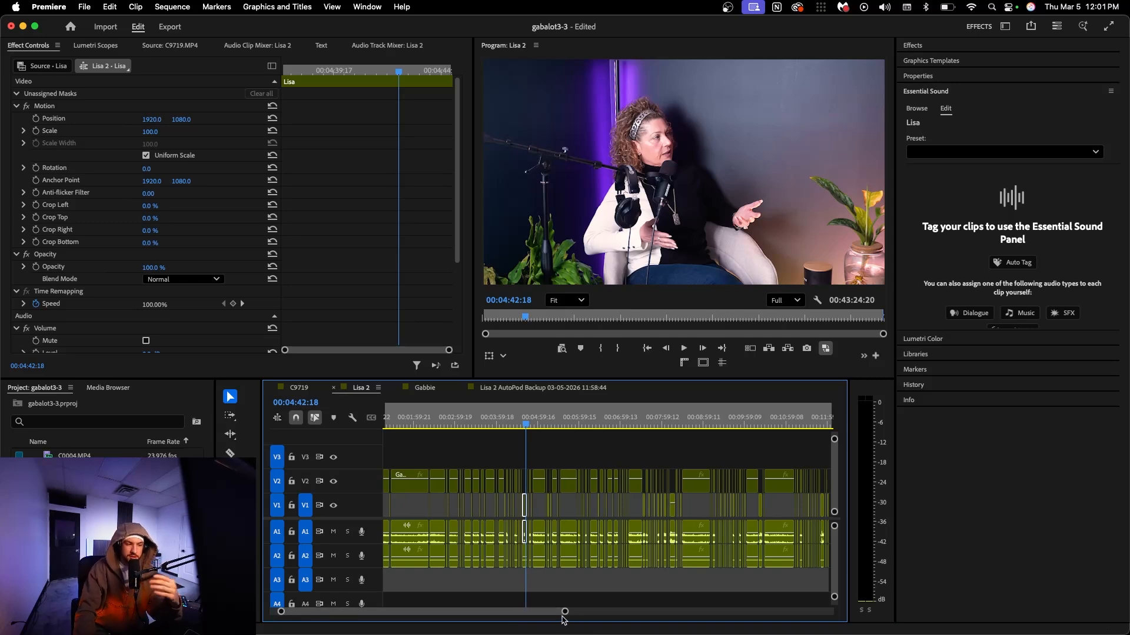
pyautogui.moveTo(565, 616); pyautogui.dragTo(661, 589)
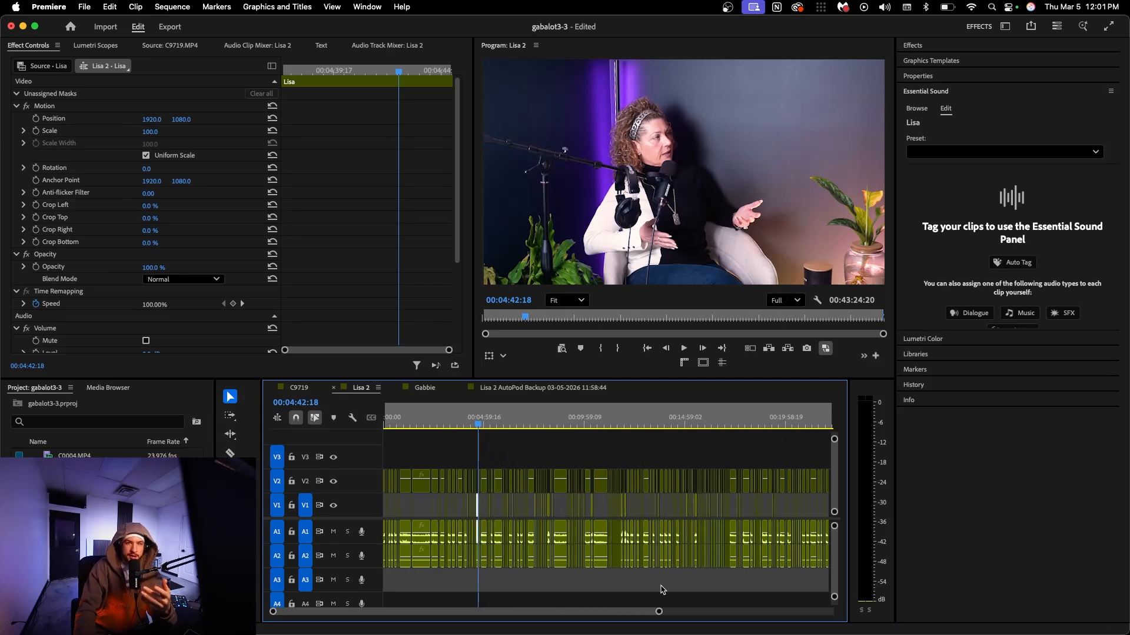
pyautogui.moveTo(658, 614); pyautogui.dragTo(799, 601)
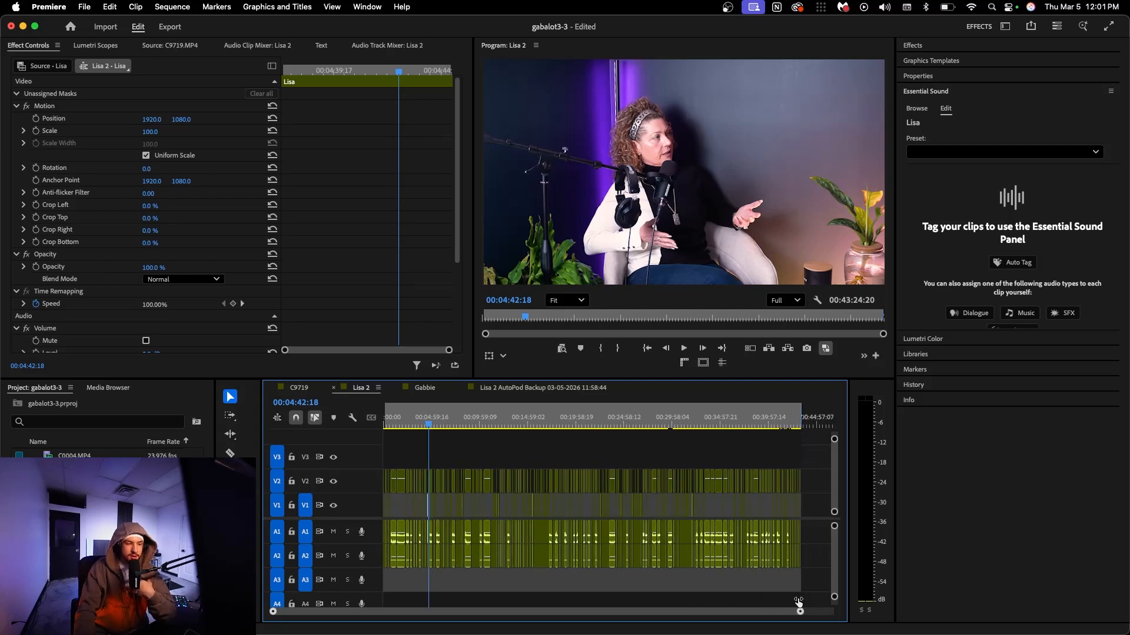